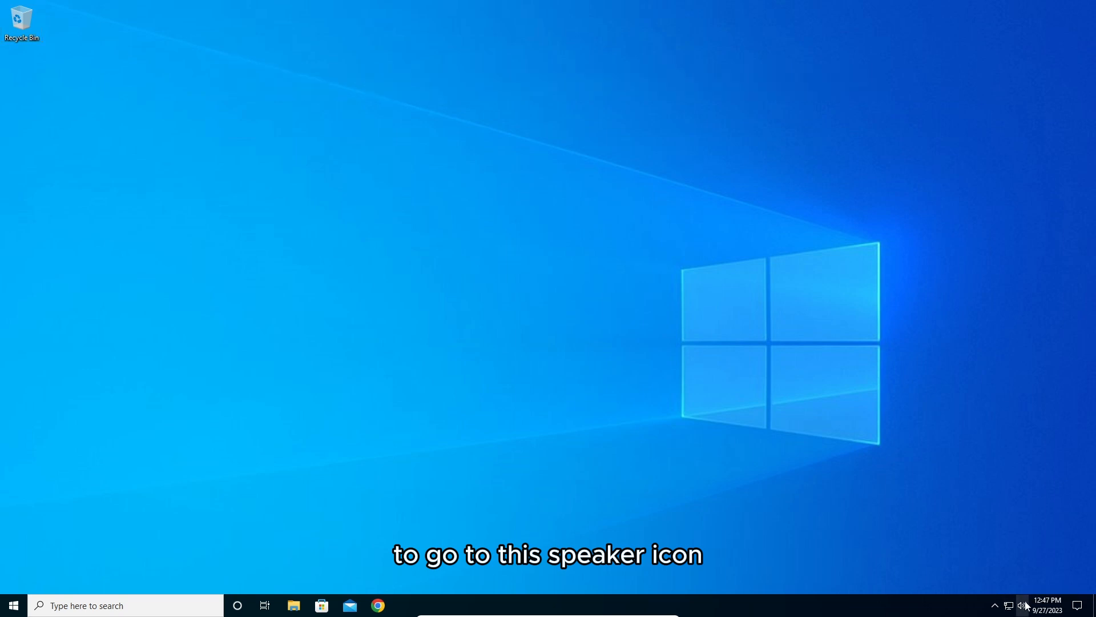
Raise the speaker volume to 100.
{"action": "left_click", "coordinate": [1021, 605]}
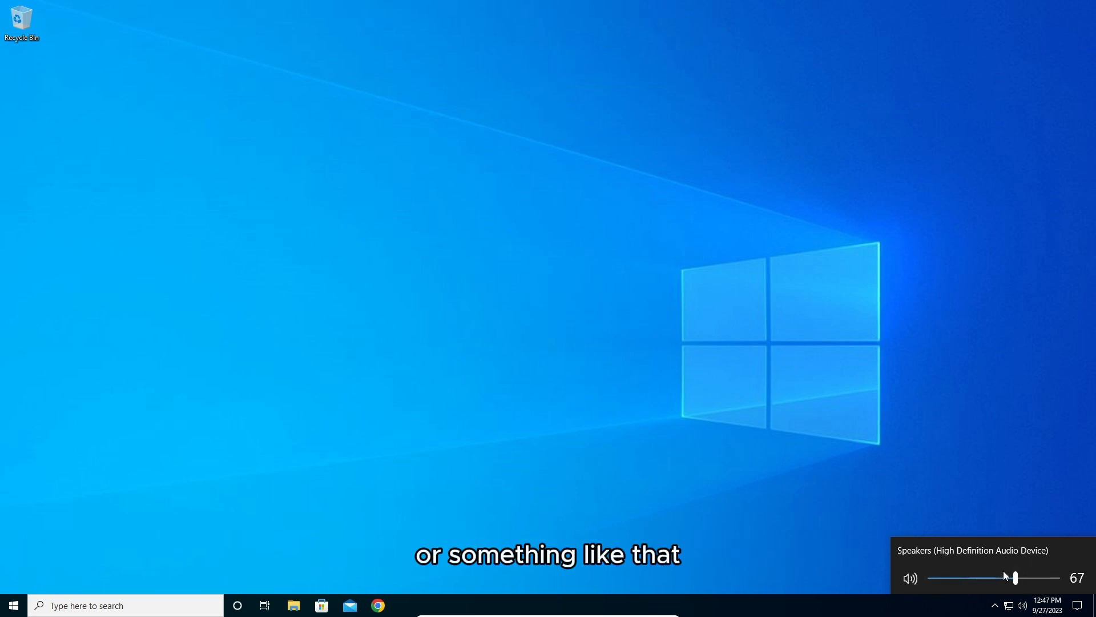
{"action": "left_click_drag", "start_coordinate": [1020, 579], "coordinate": [1056, 578]}
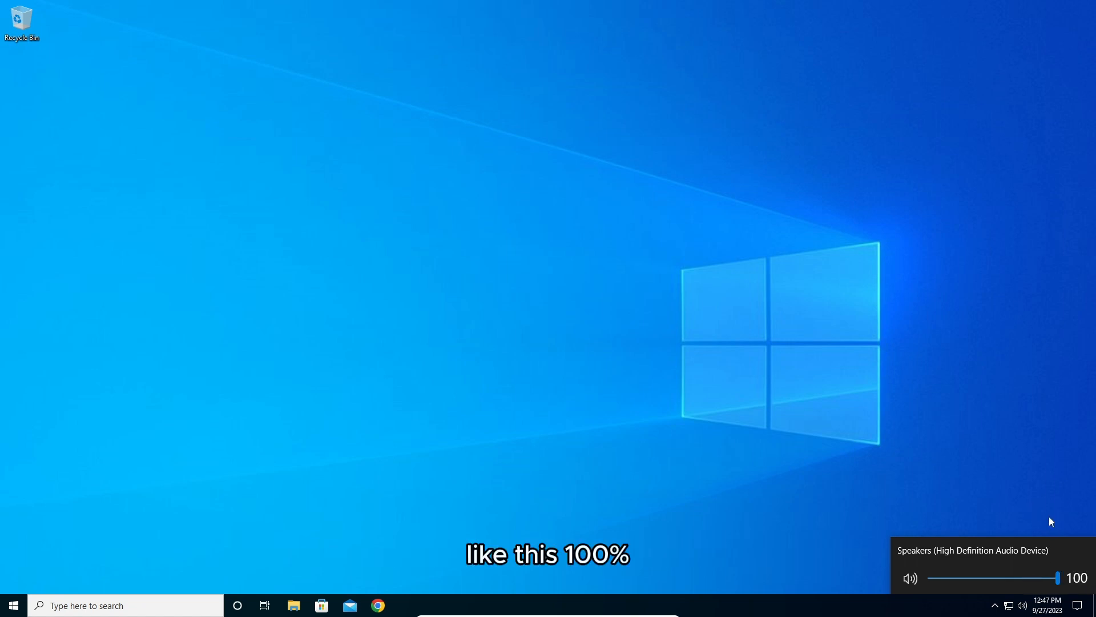
{"action": "left_click", "coordinate": [1039, 475]}
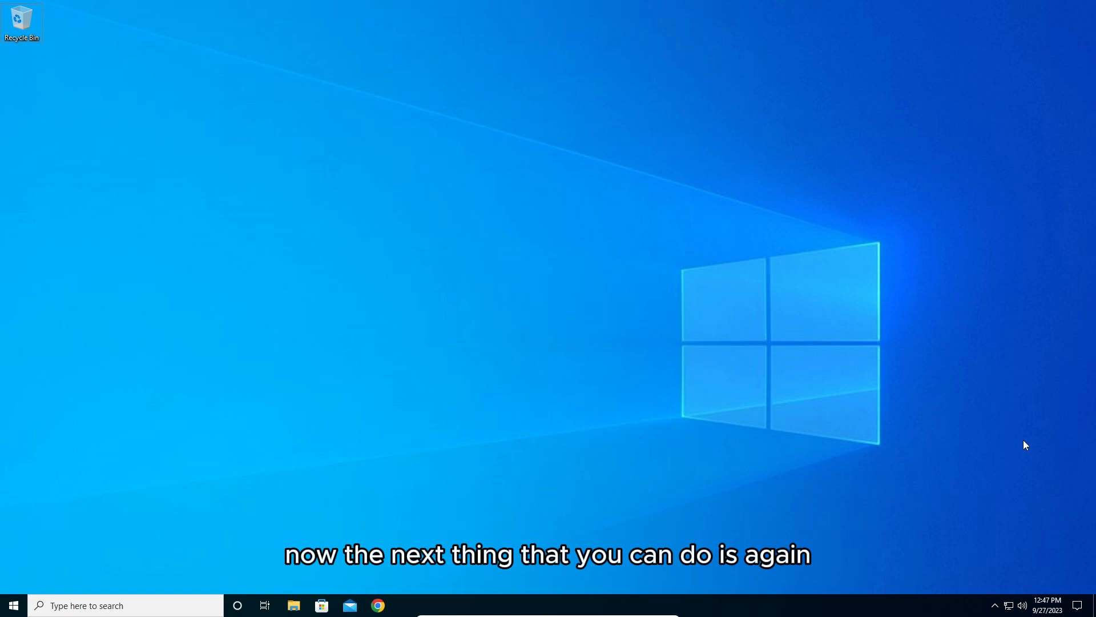
Open the Sound Control Panel from the system's sound settings.
{"action": "right_click", "coordinate": [1023, 606]}
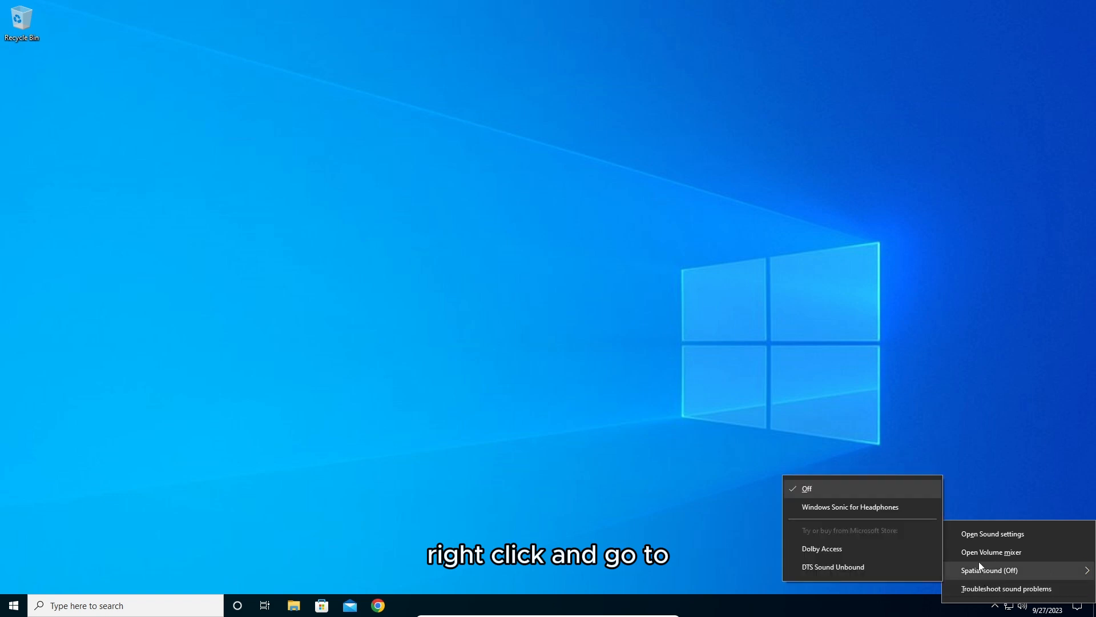
{"action": "left_click", "coordinate": [1036, 536]}
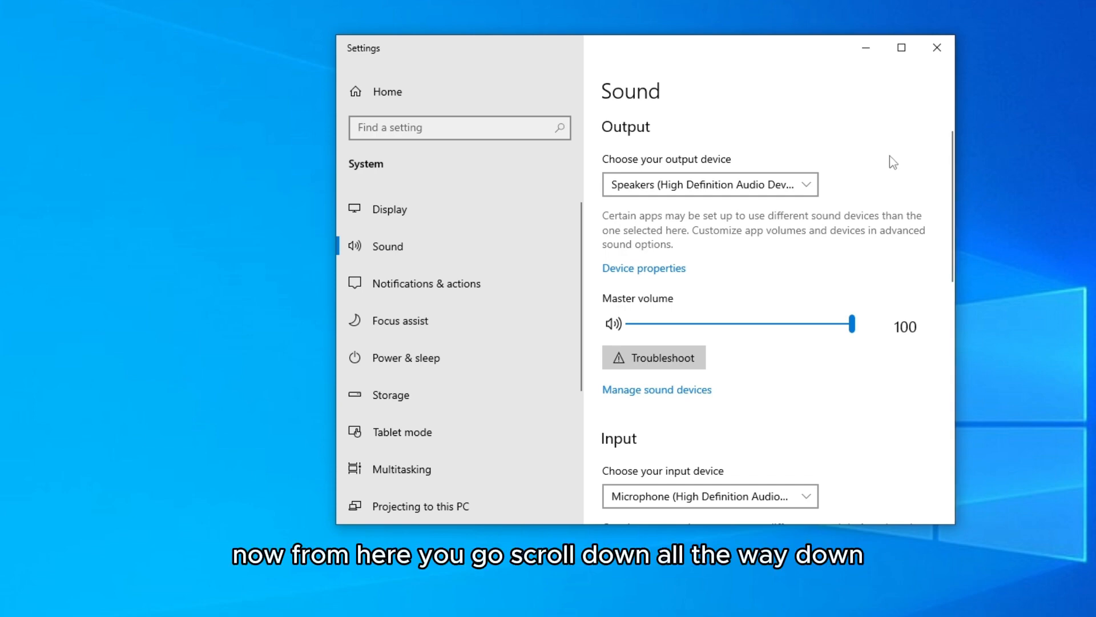
{"action": "left_click_drag", "start_coordinate": [951, 141], "coordinate": [937, 388]}
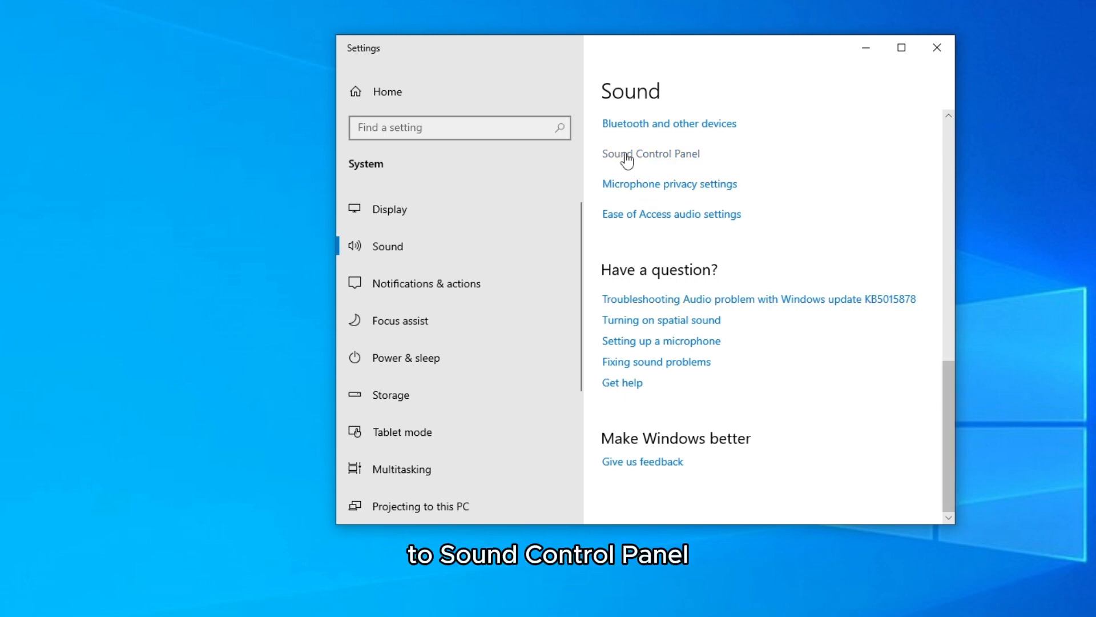
{"action": "left_click", "coordinate": [674, 155]}
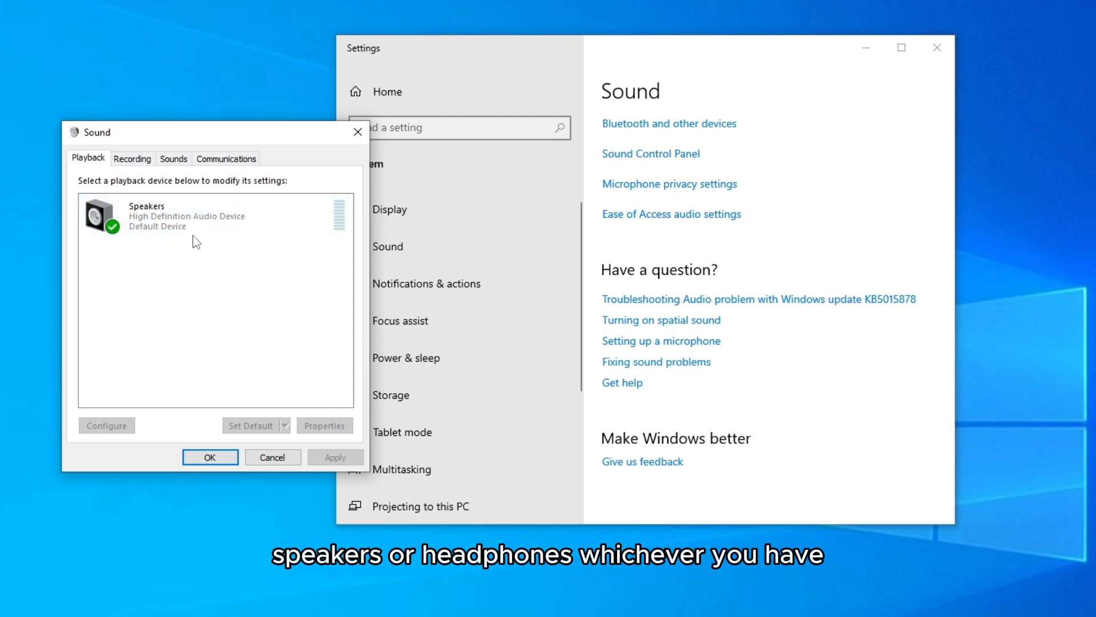
Open the properties of the Speakers playback device and show its volume level and mute control.
{"action": "left_click", "coordinate": [174, 214]}
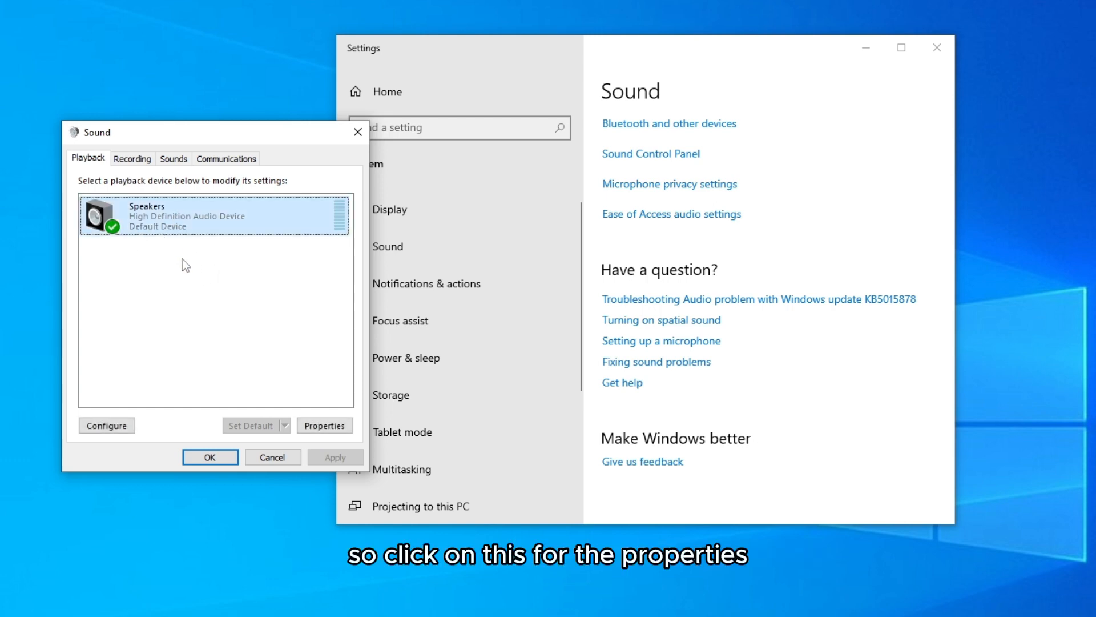
{"action": "left_click", "coordinate": [342, 427]}
{"action": "left_click_drag", "start_coordinate": [204, 195], "coordinate": [494, 160]}
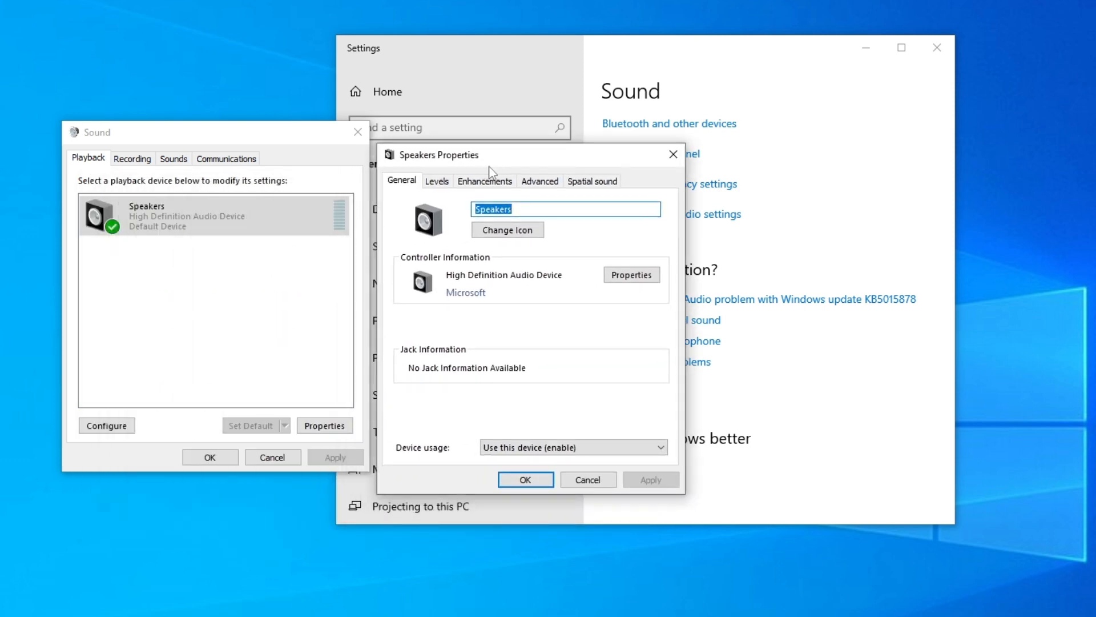
{"action": "left_click", "coordinate": [445, 184]}
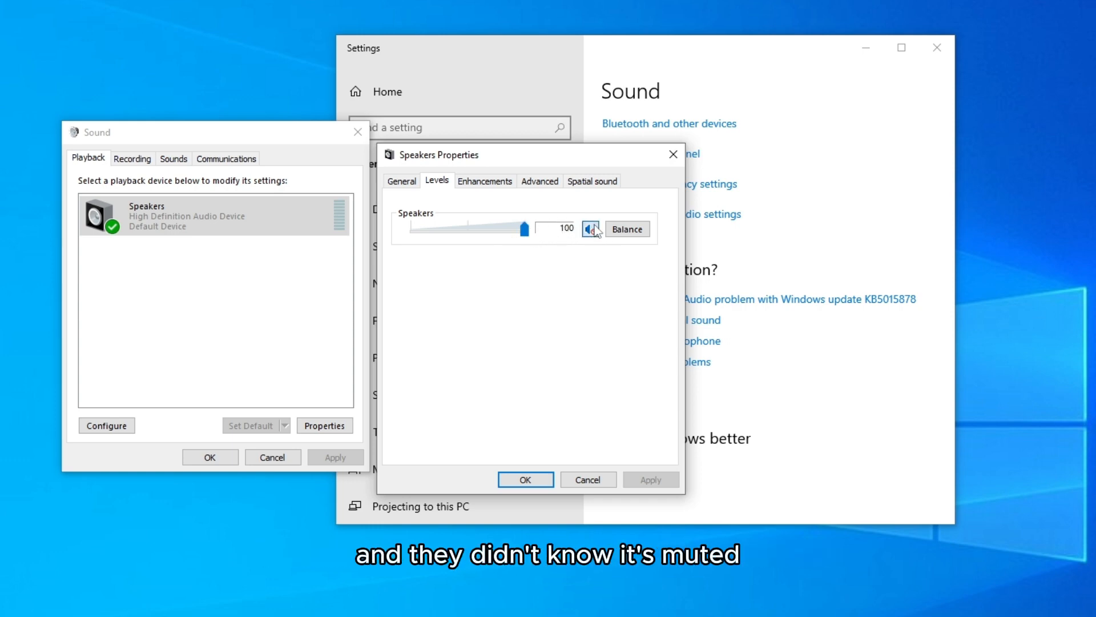
Disable all sound enhancements for the speakers and apply the change.
{"action": "left_click", "coordinate": [486, 182]}
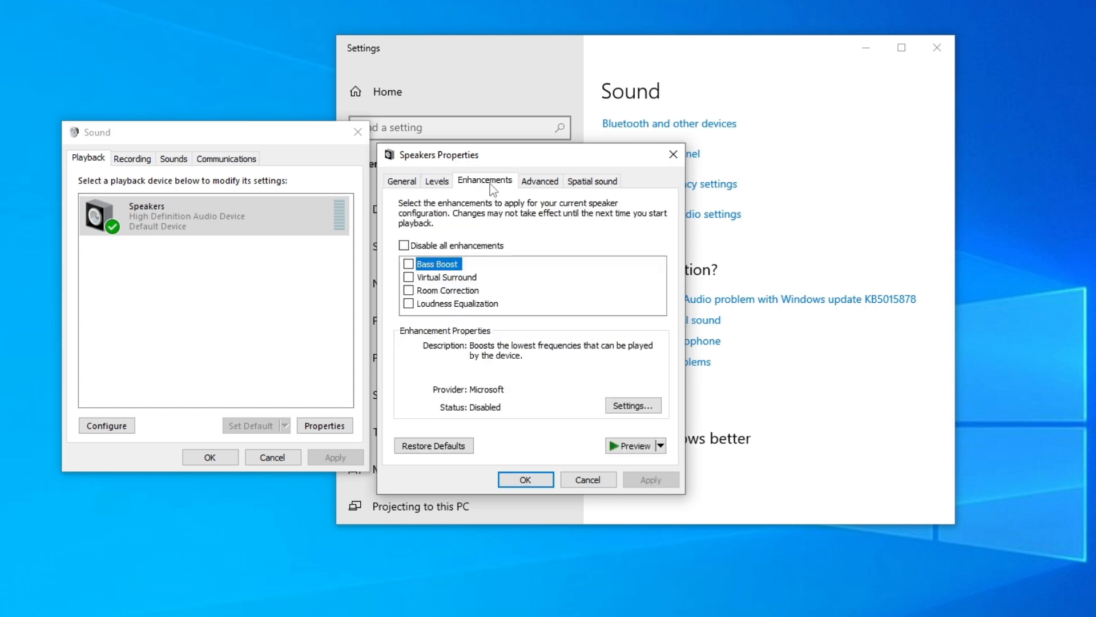
{"action": "left_click", "coordinate": [404, 246]}
{"action": "left_click", "coordinate": [656, 487]}
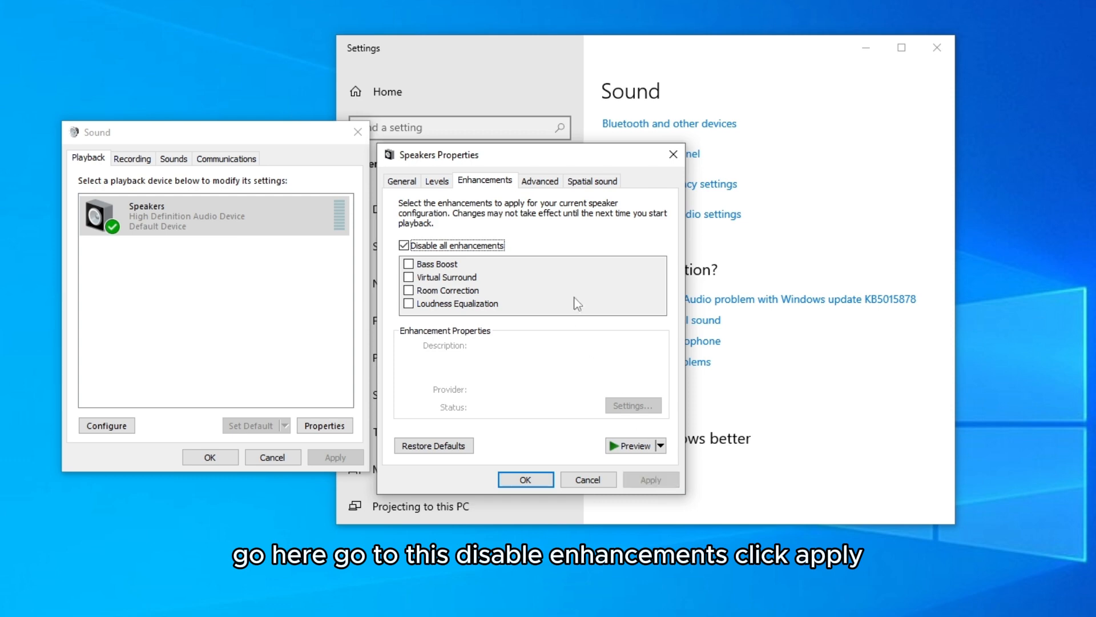
Examine the speakers' default format choices along with their spatial sound and general properties.
{"action": "left_click", "coordinate": [552, 181]}
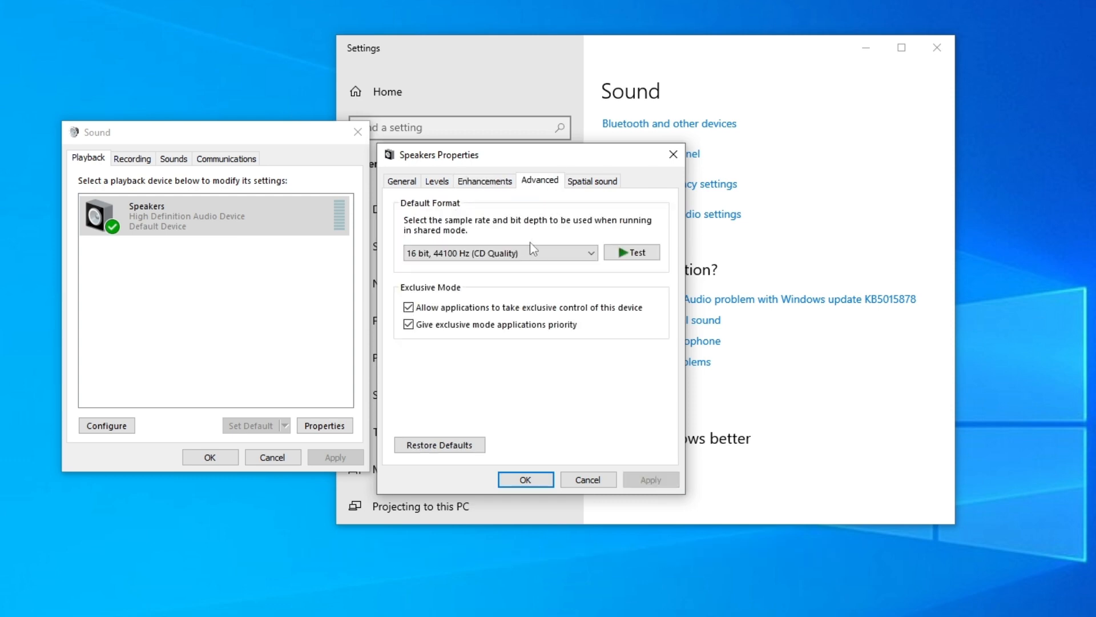
{"action": "left_click", "coordinate": [526, 251]}
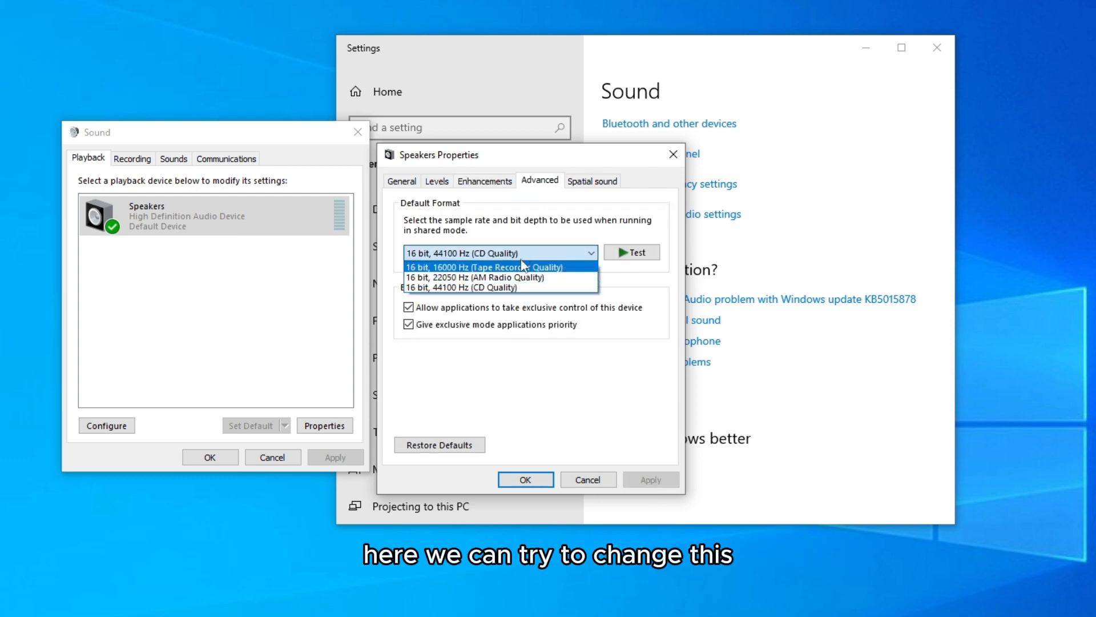
{"action": "left_click", "coordinate": [515, 255]}
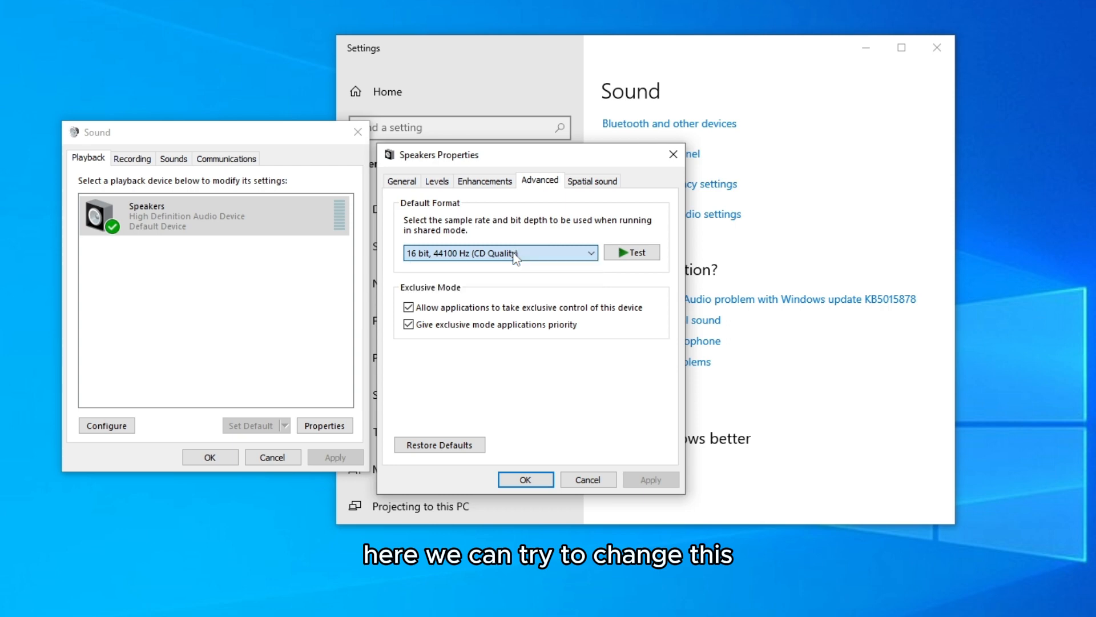
{"action": "left_click", "coordinate": [592, 183]}
{"action": "left_click", "coordinate": [402, 182]}
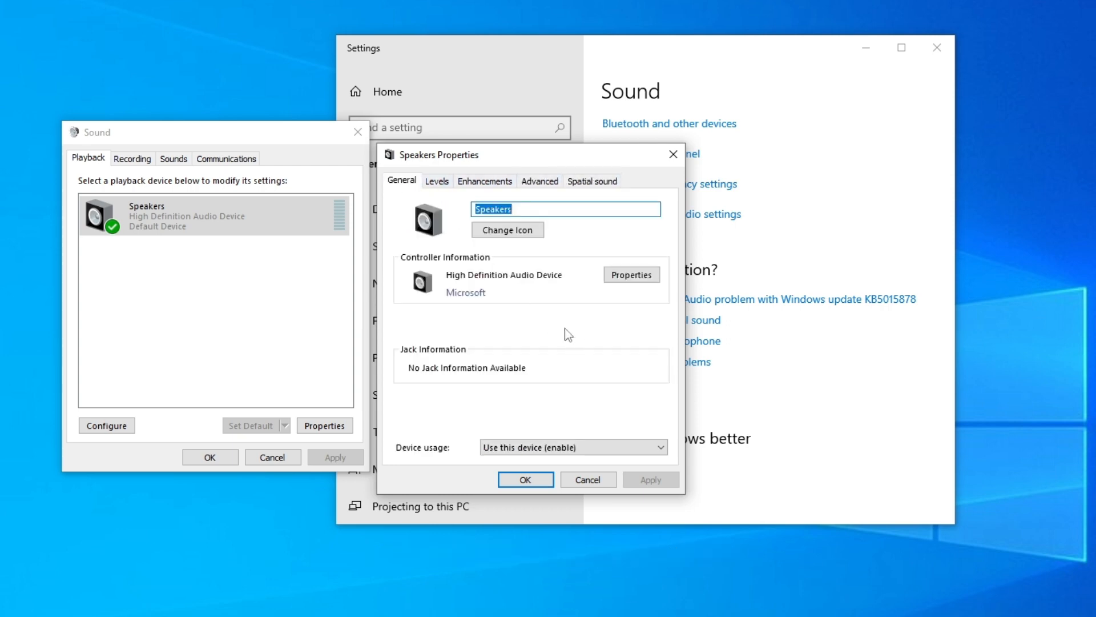
{"action": "left_click", "coordinate": [558, 186]}
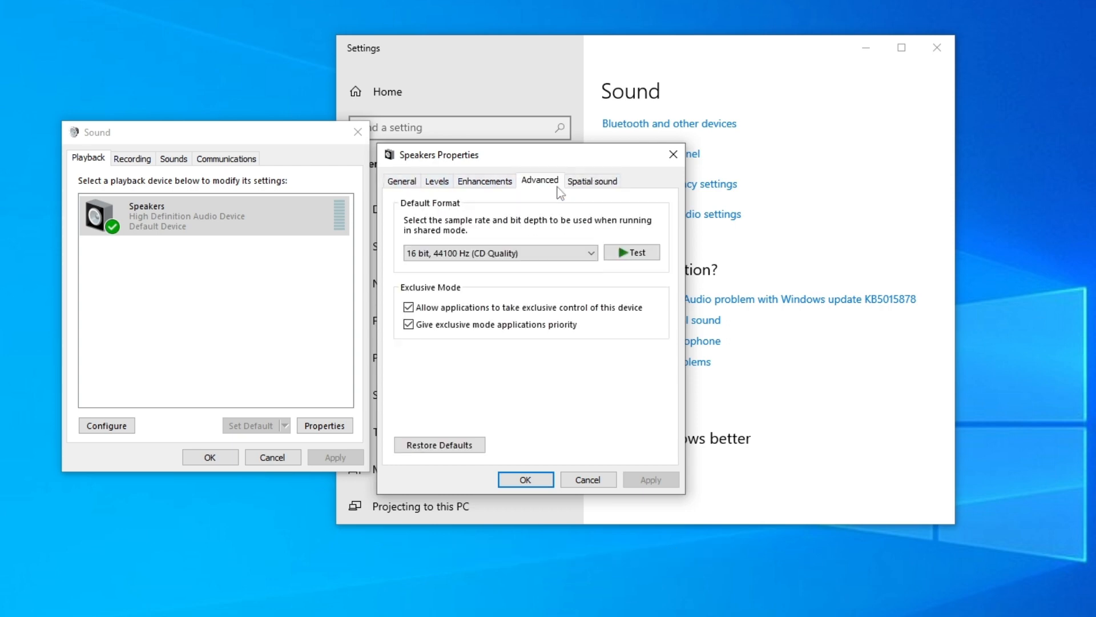
{"action": "left_click", "coordinate": [546, 256]}
{"action": "left_click", "coordinate": [537, 252]}
Confirm the speaker properties and the Sound dialog, and close the Settings window.
{"action": "left_click", "coordinate": [532, 478]}
{"action": "left_click", "coordinate": [219, 461]}
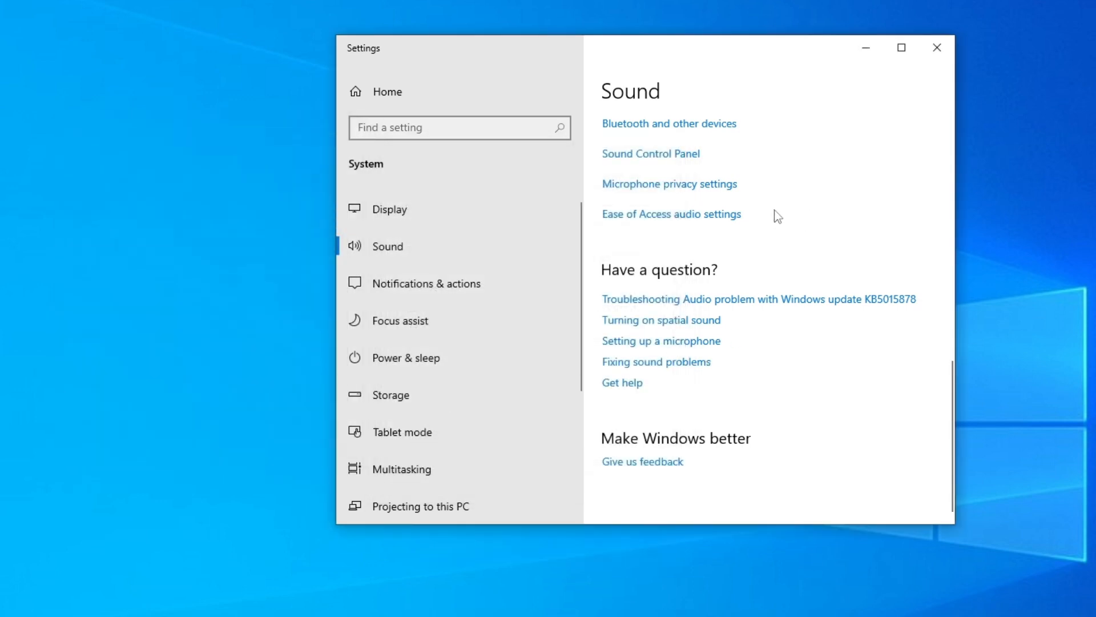
{"action": "left_click", "coordinate": [937, 47]}
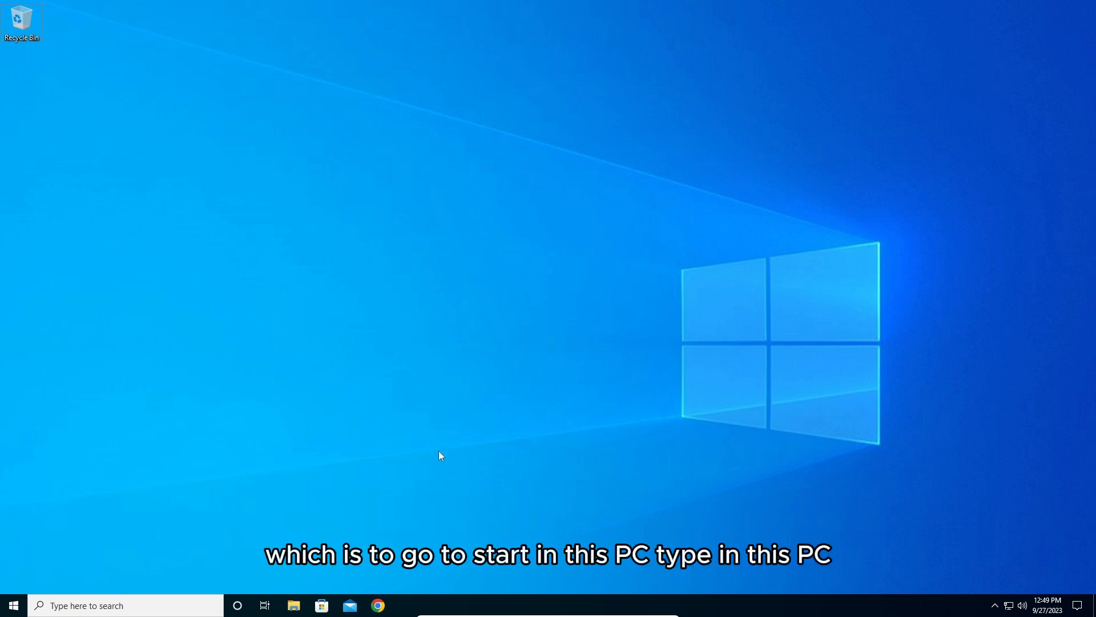
Search for "This PC" and open it.
{"action": "left_click", "coordinate": [15, 606]}
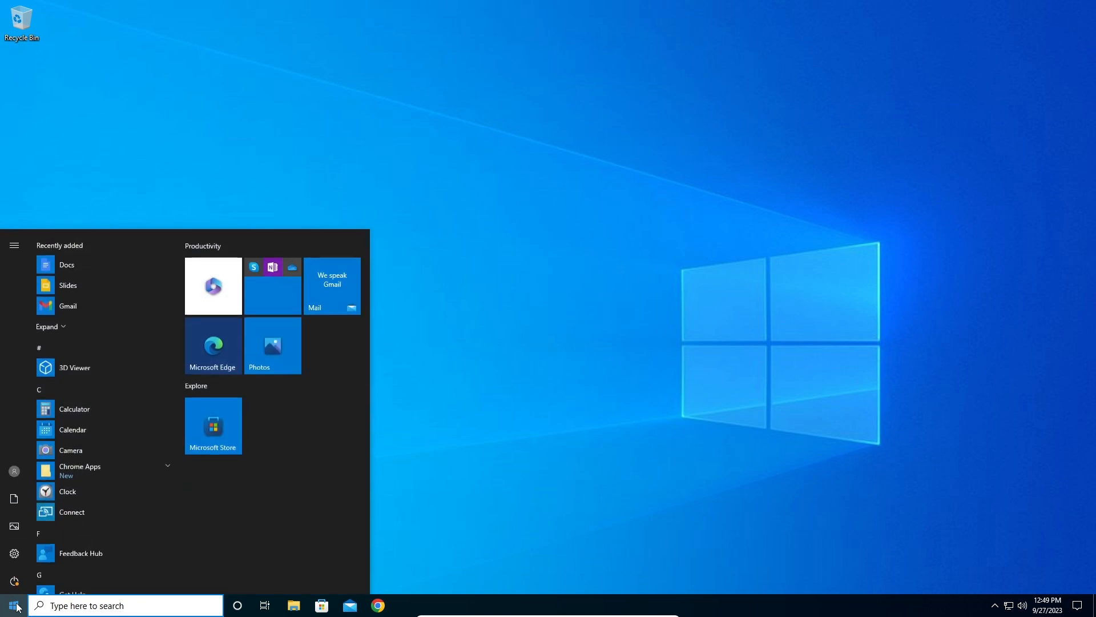
{"action": "type", "text": "This PC"}
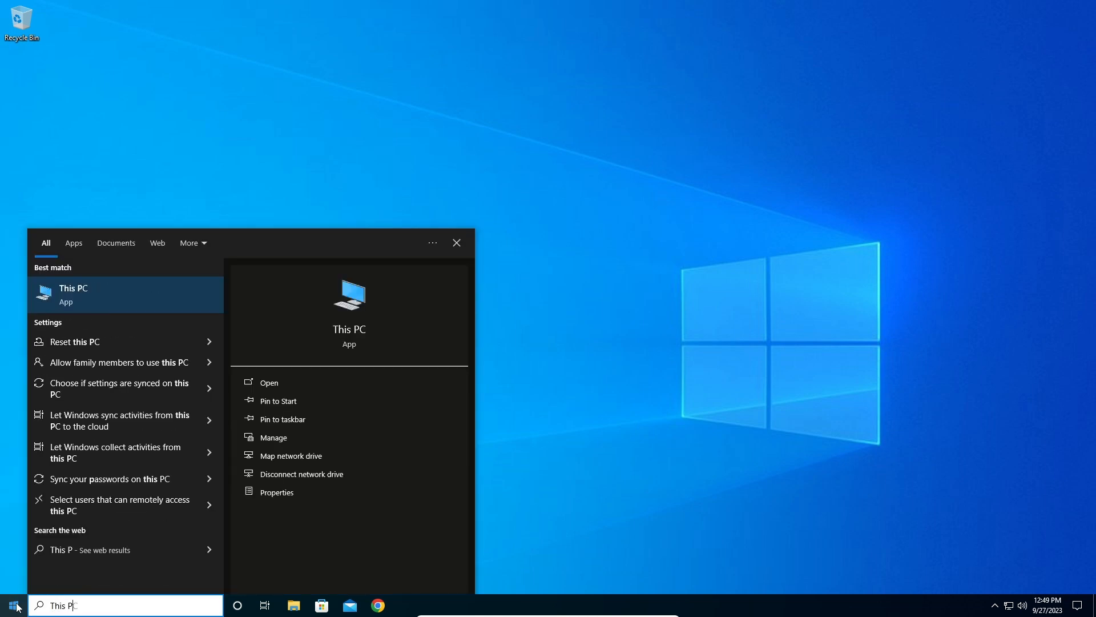
{"action": "left_click", "coordinate": [85, 295]}
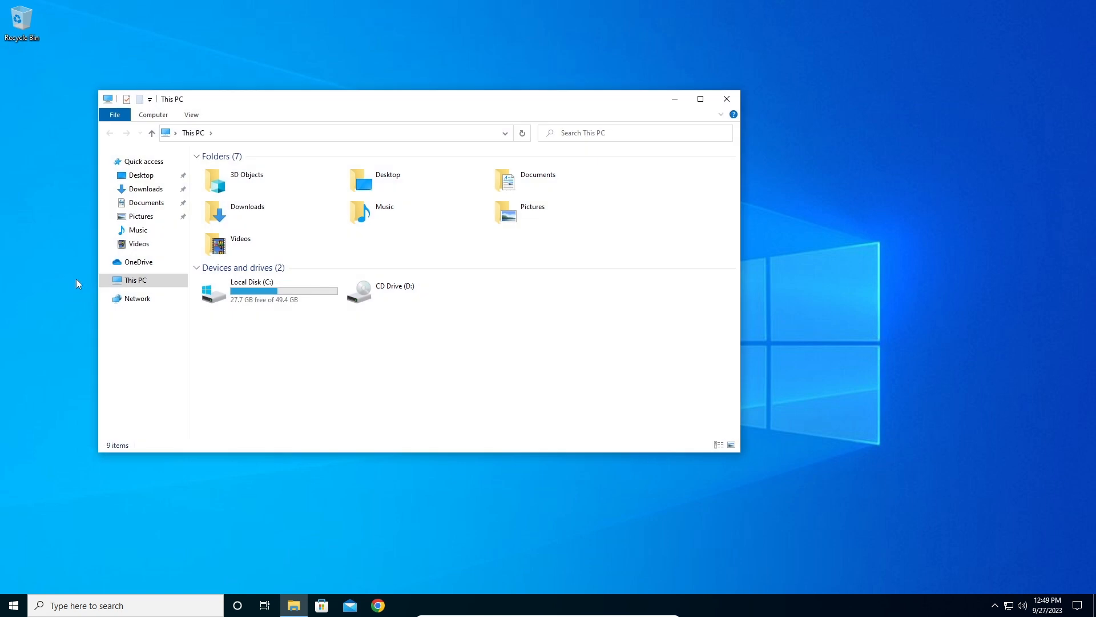
Open Computer Management for This PC and show the Device Manager in it.
{"action": "right_click", "coordinate": [148, 283]}
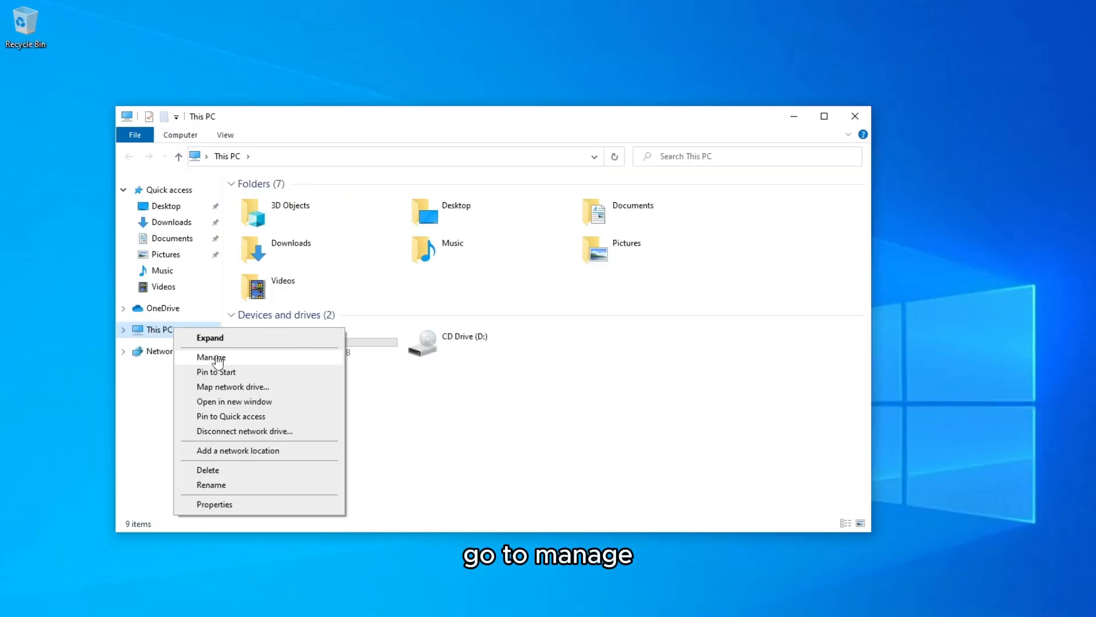
{"action": "left_click", "coordinate": [217, 358]}
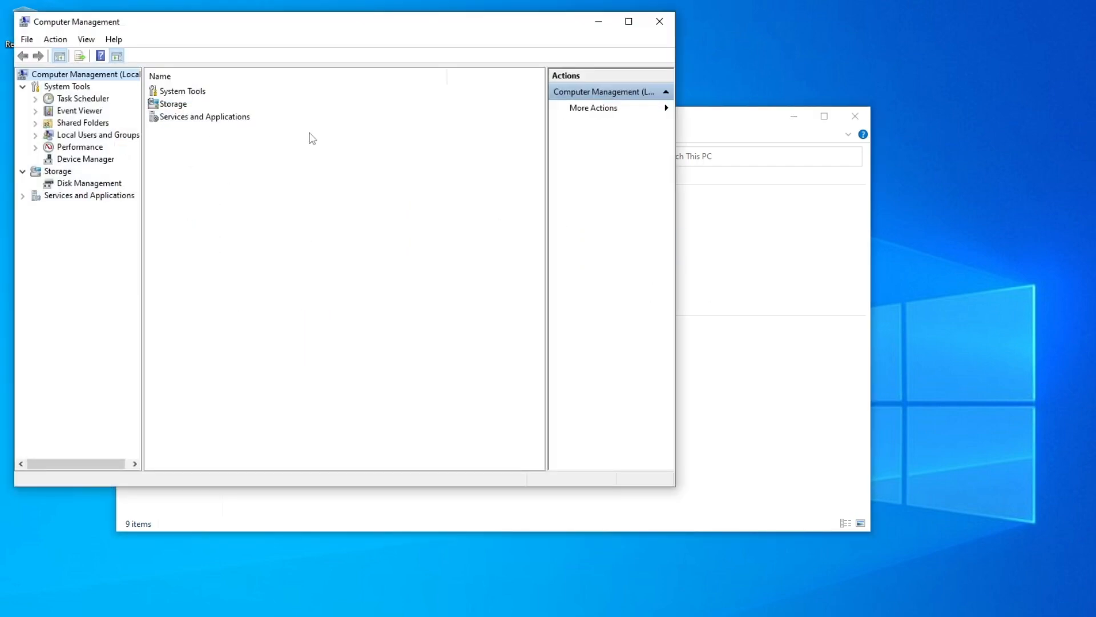
{"action": "left_click_drag", "start_coordinate": [162, 32], "coordinate": [358, 76]}
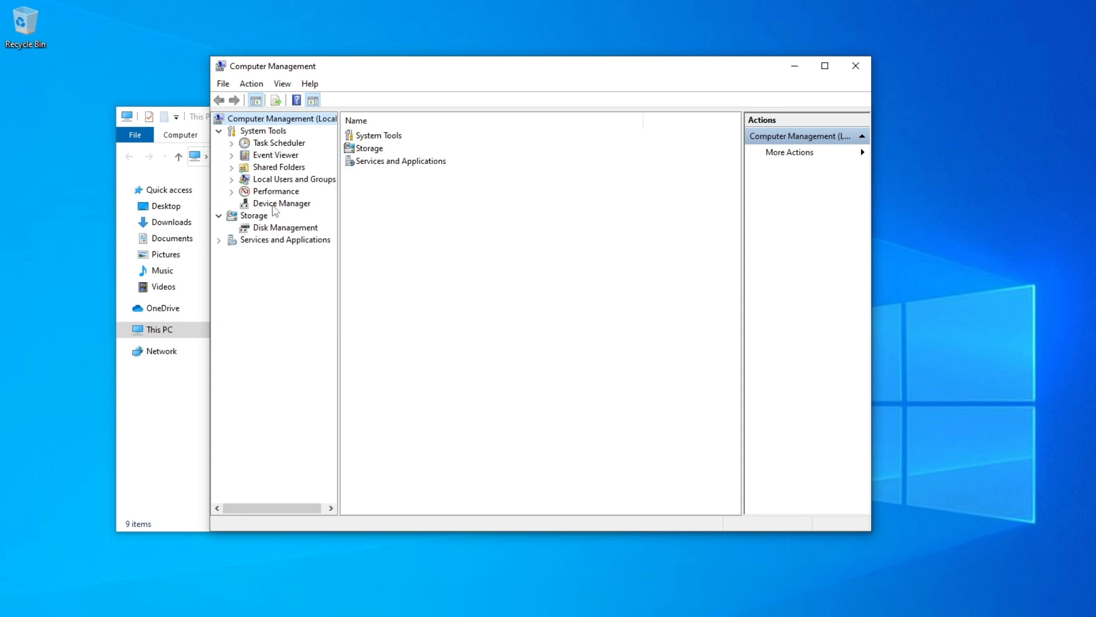
{"action": "left_click", "coordinate": [307, 206]}
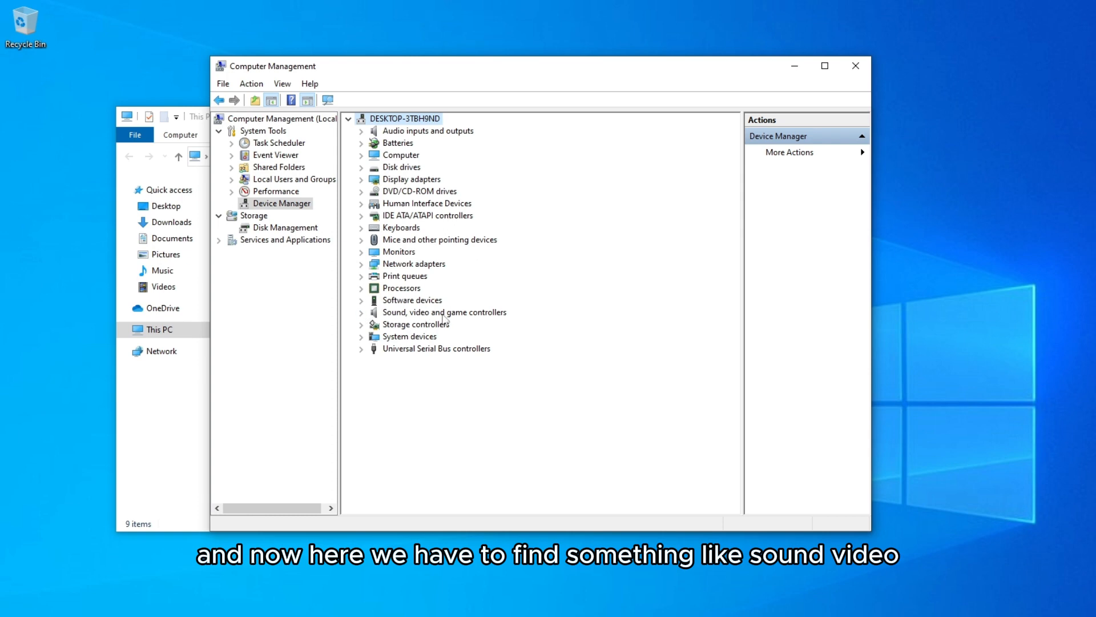
Run an automatic driver update for the High Definition Audio Device under Sound, video and game controllers, and close the wizard.
{"action": "left_click", "coordinate": [361, 313]}
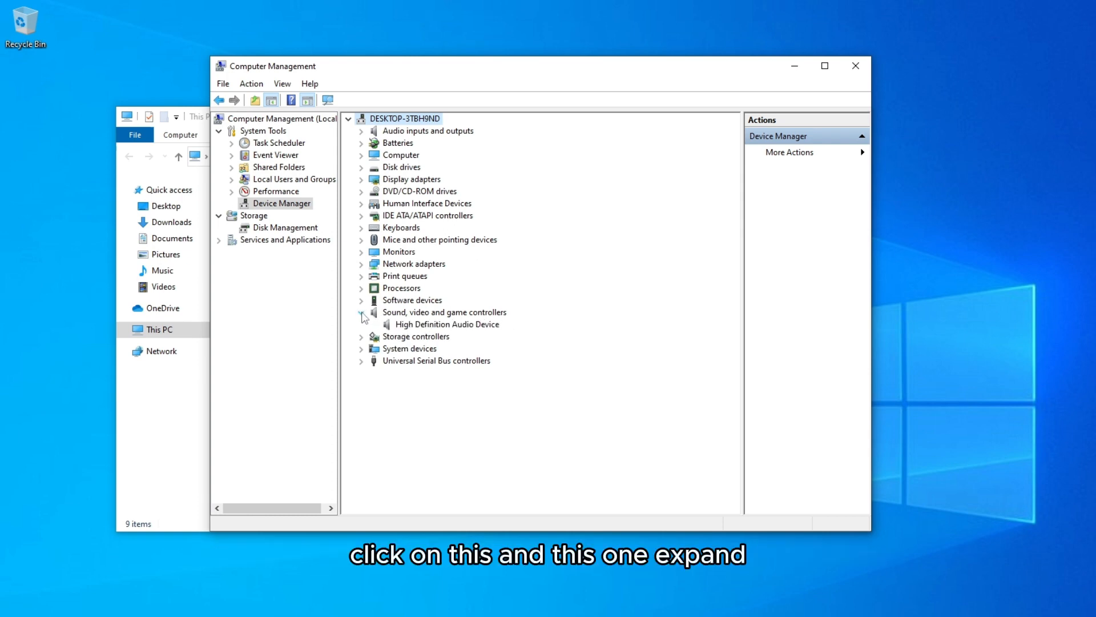
{"action": "left_click", "coordinate": [405, 326]}
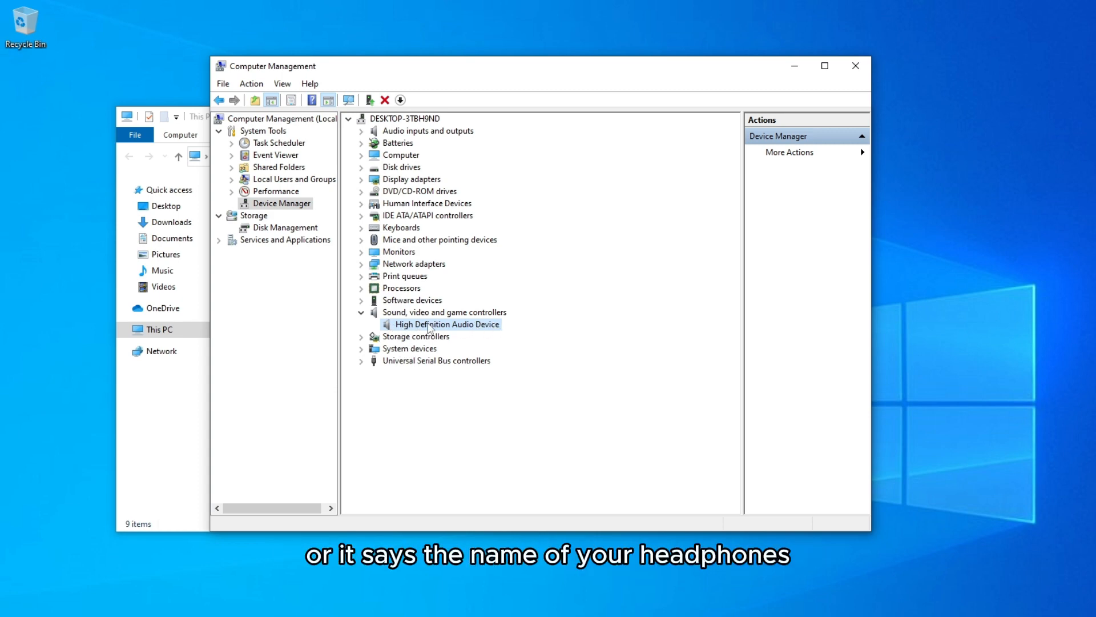
{"action": "right_click", "coordinate": [492, 329]}
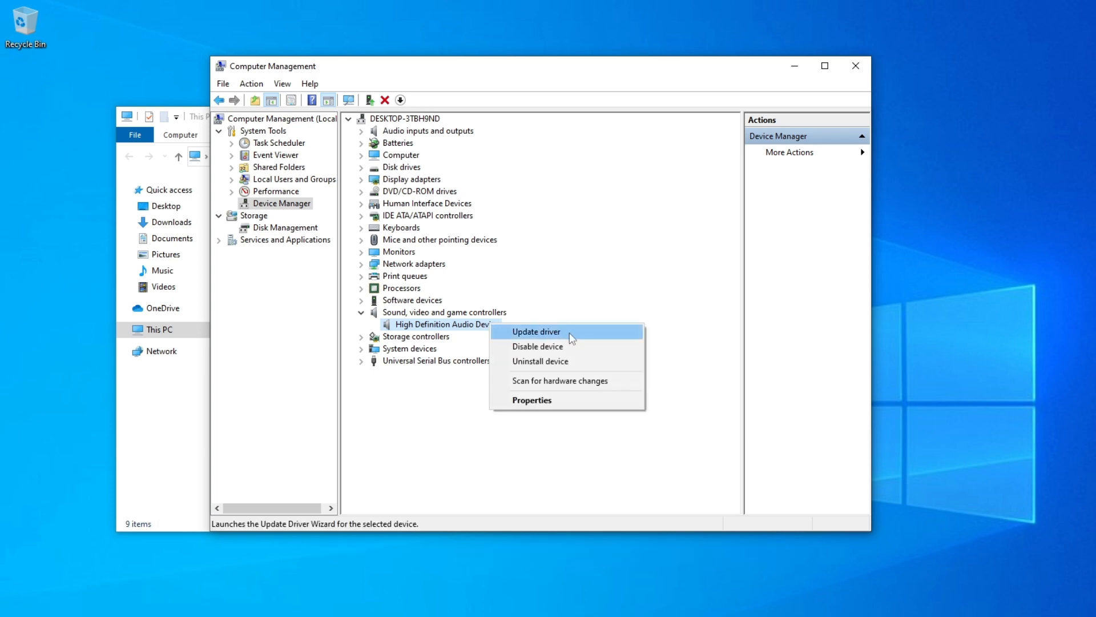
{"action": "left_click", "coordinate": [589, 335]}
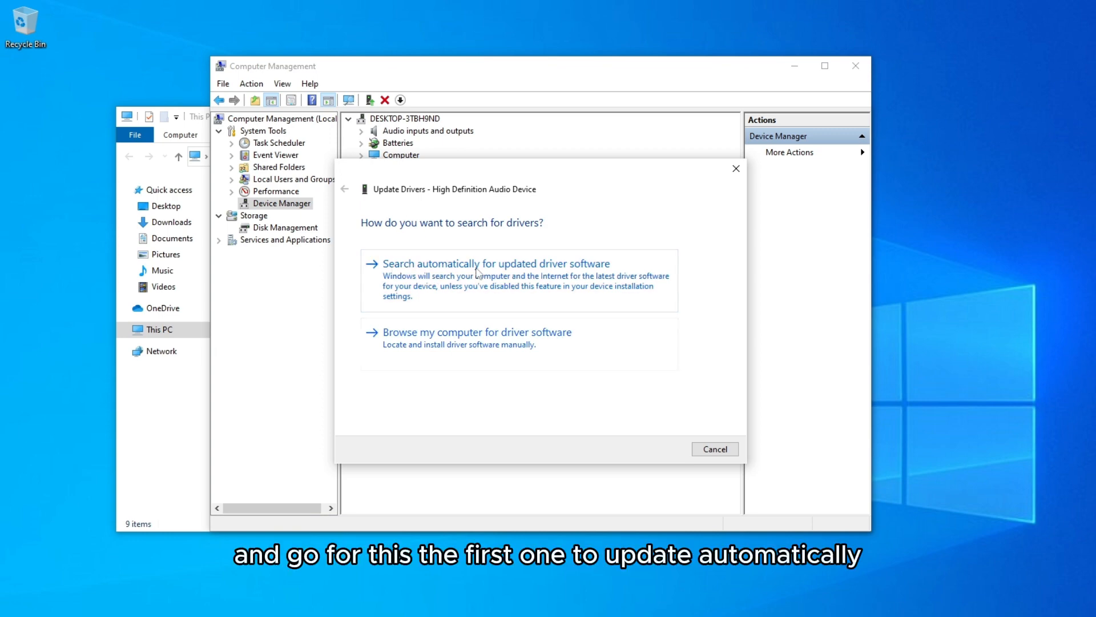
{"action": "left_click", "coordinate": [636, 271]}
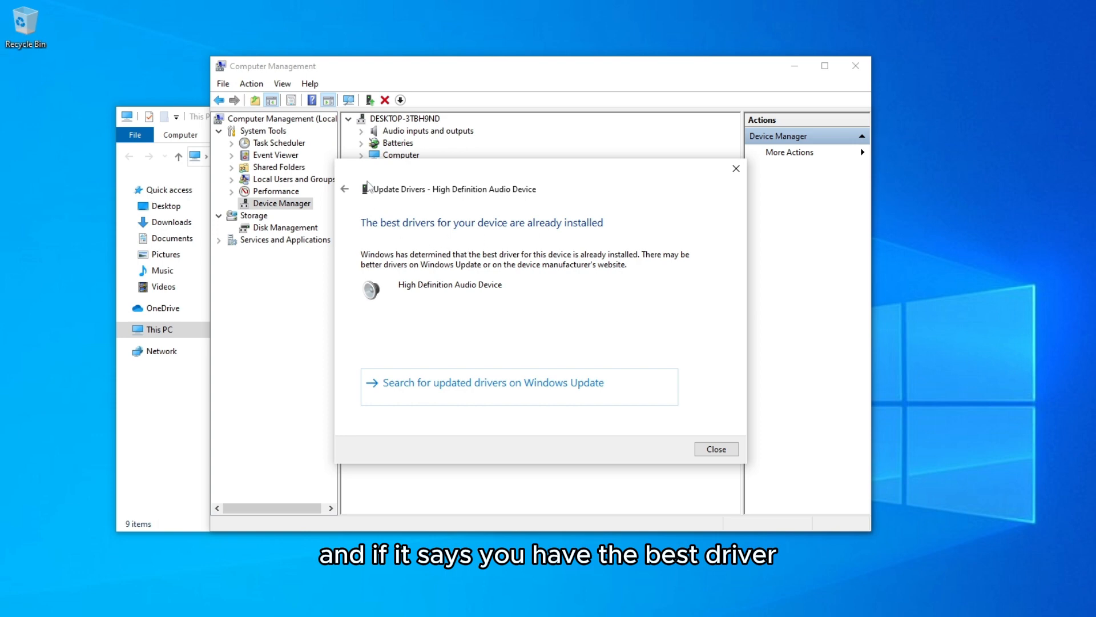
{"action": "left_click", "coordinate": [736, 168]}
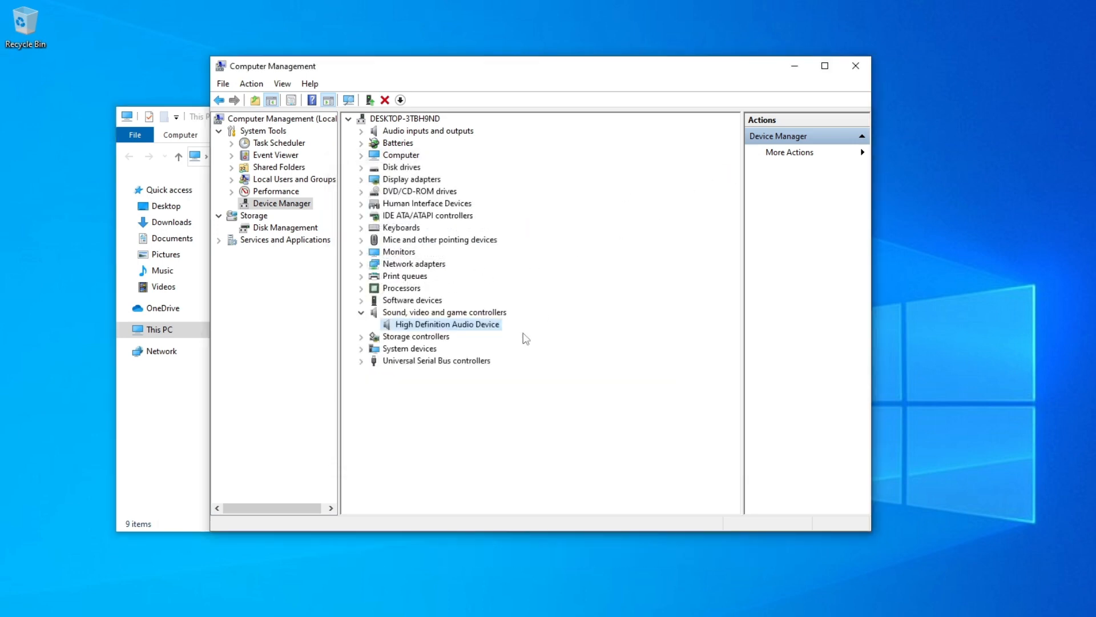
Open the High Definition Audio Device's properties and show its driver information and options.
{"action": "right_click", "coordinate": [408, 327]}
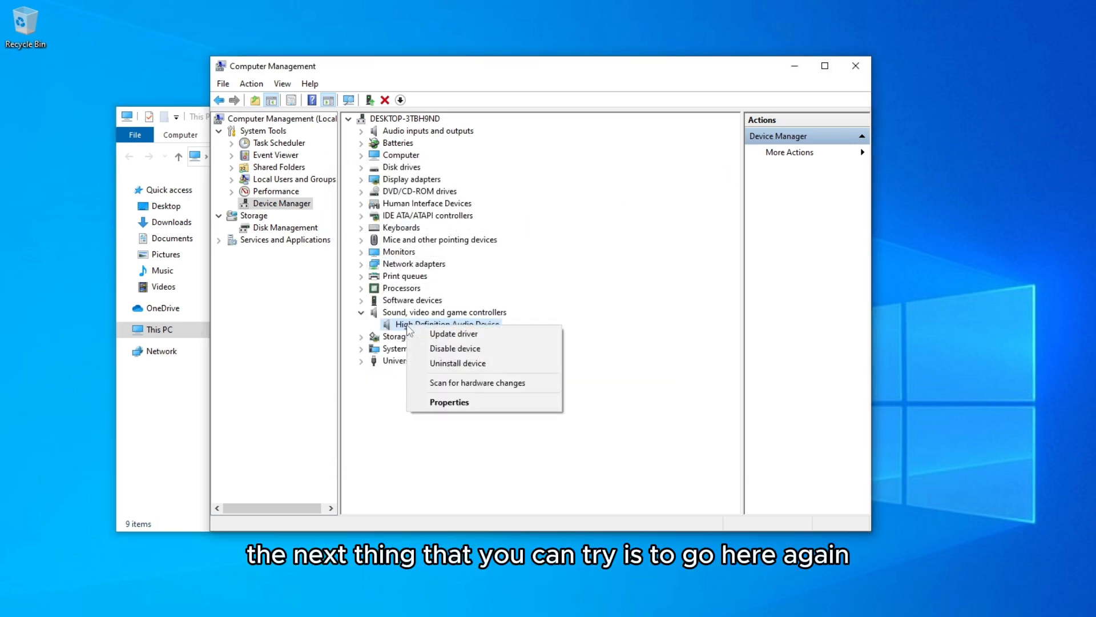
{"action": "left_click", "coordinate": [475, 403]}
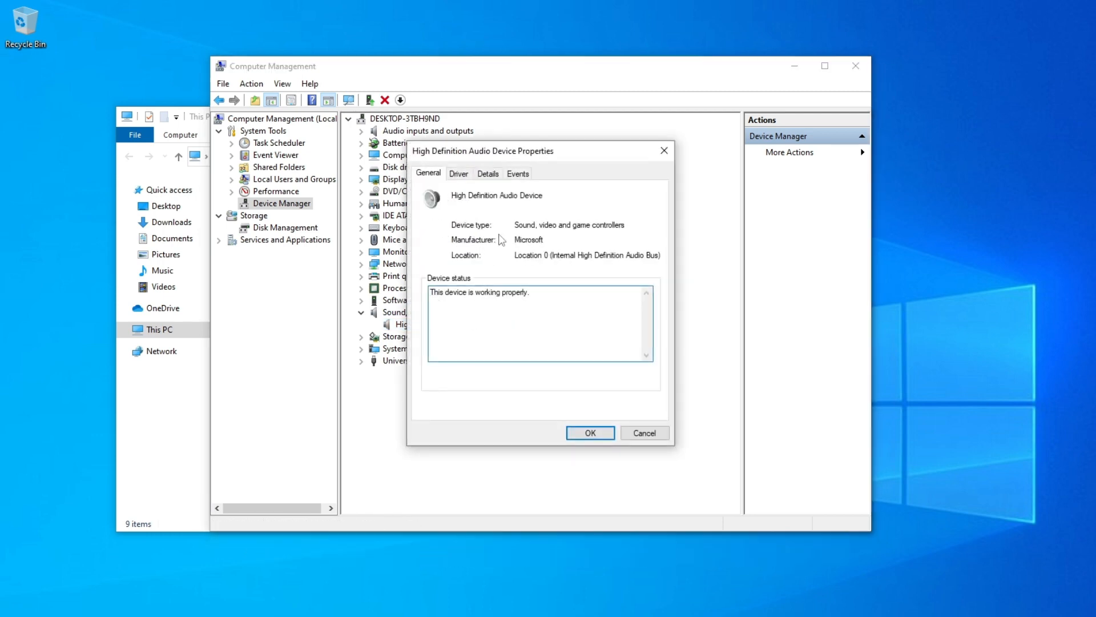
{"action": "left_click", "coordinate": [470, 175]}
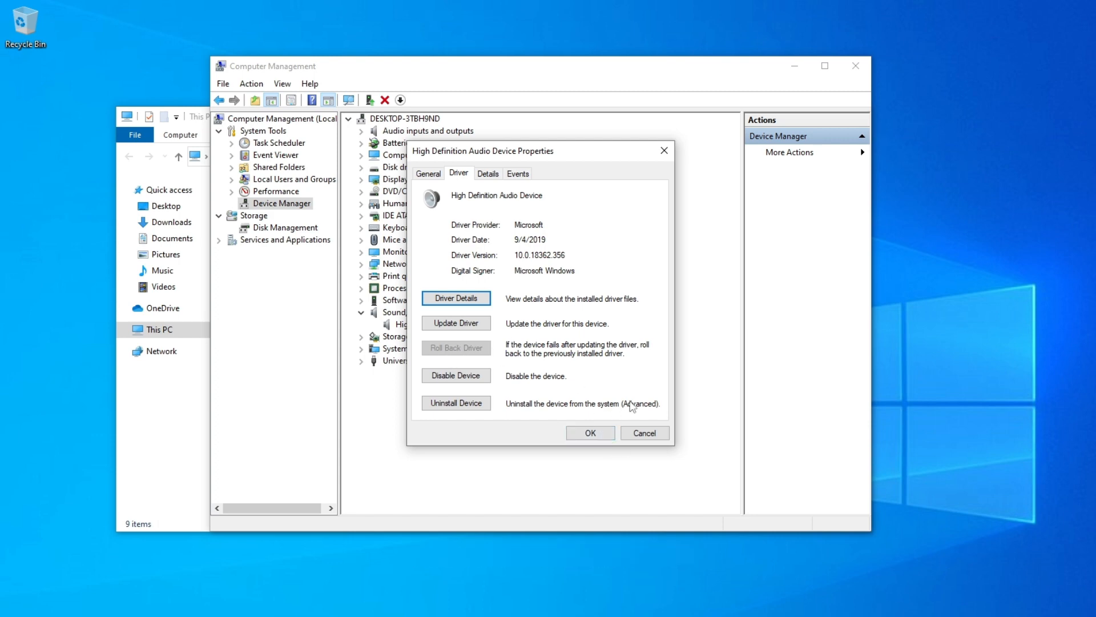
Close the device's properties and show the High Definition Audio Device's commands for disabling it, without running any.
{"action": "left_click", "coordinate": [590, 433]}
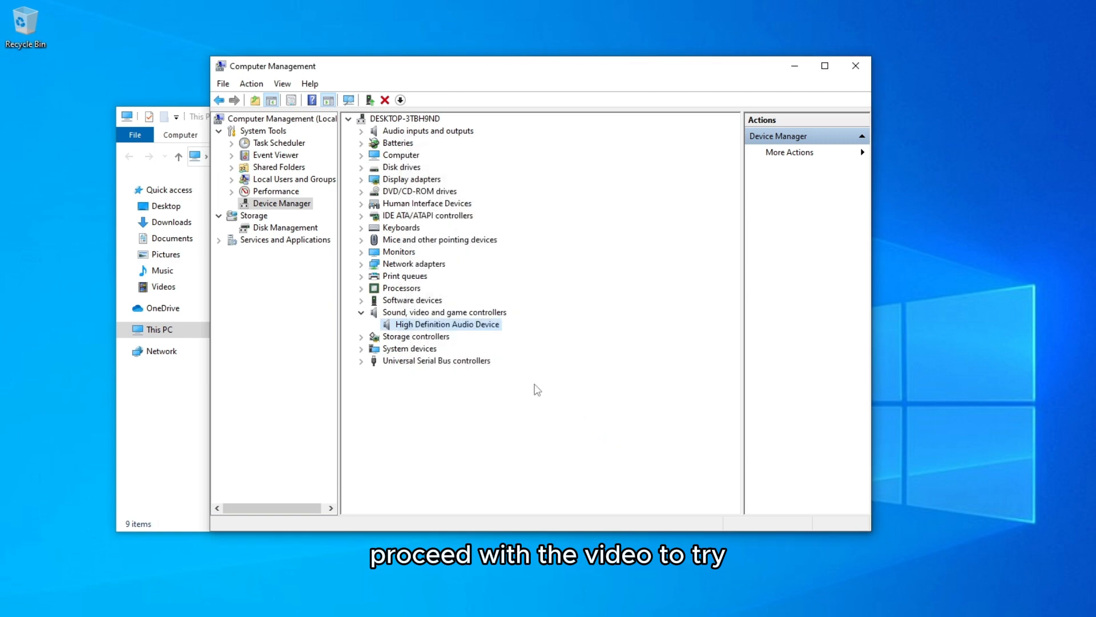
{"action": "right_click", "coordinate": [492, 330]}
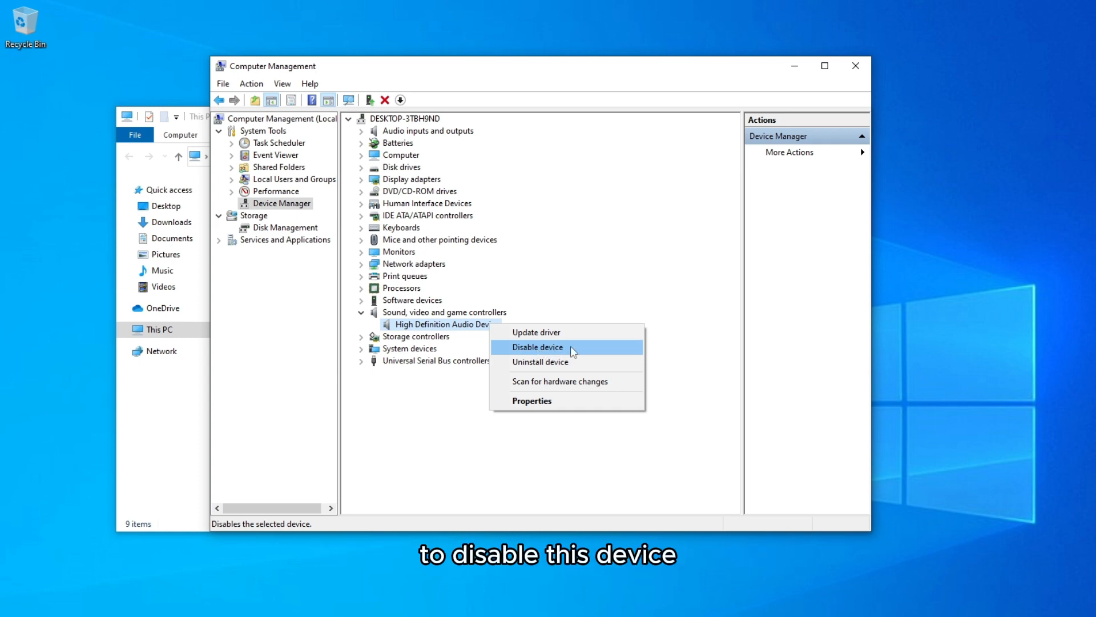
{"action": "right_click", "coordinate": [467, 323]}
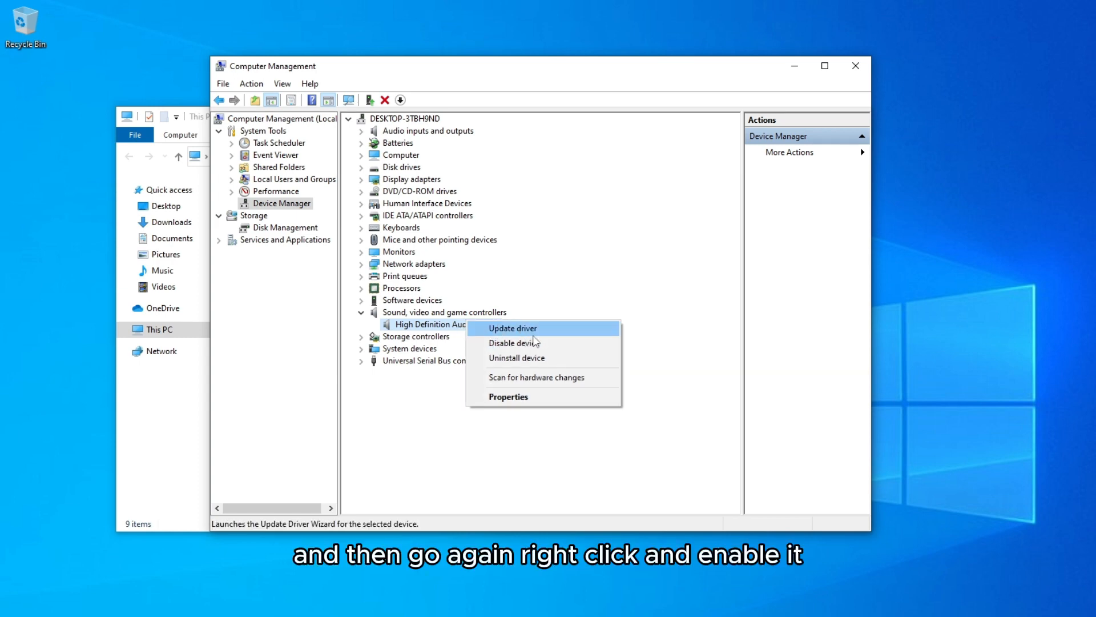
{"action": "left_click", "coordinate": [543, 286]}
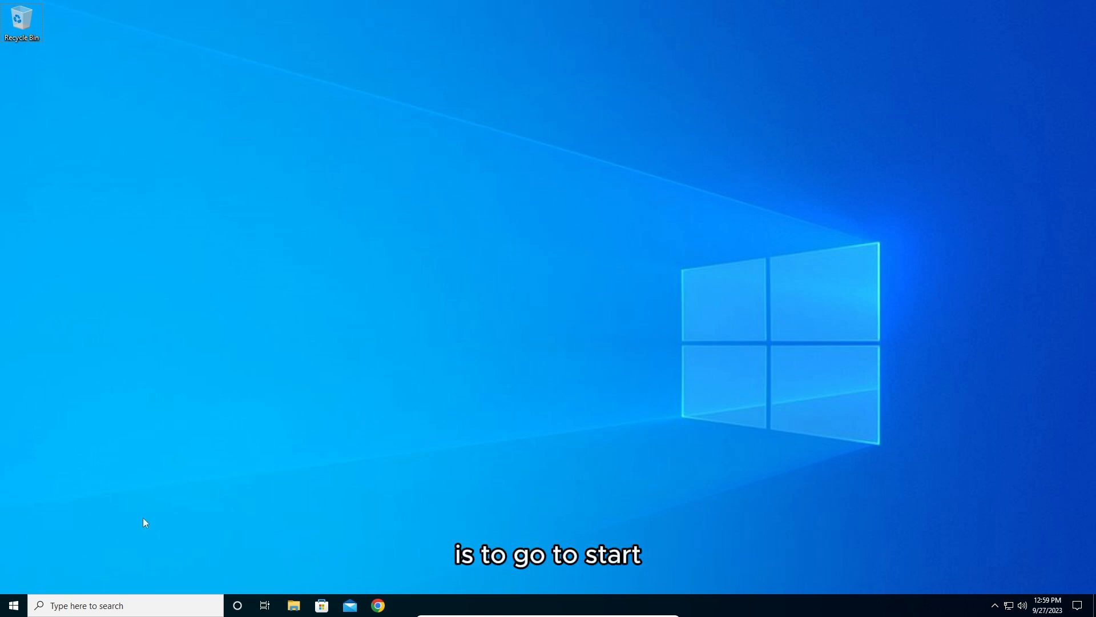
{"action": "left_click", "coordinate": [17, 608]}
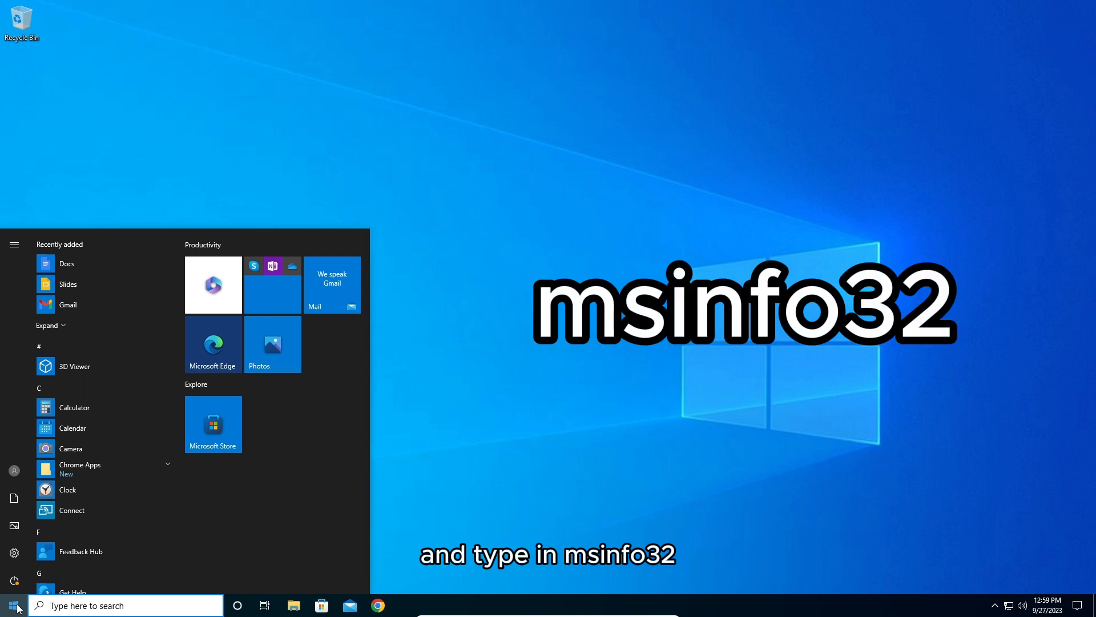
{"action": "type", "text": "n"}
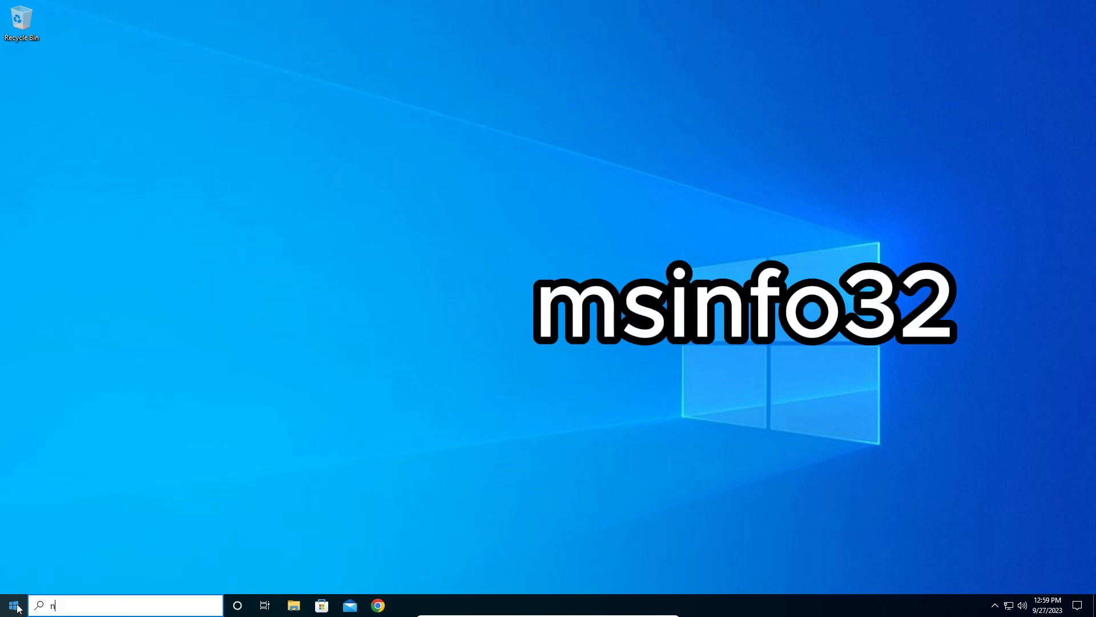
{"action": "type", "text": "sinfo21"}
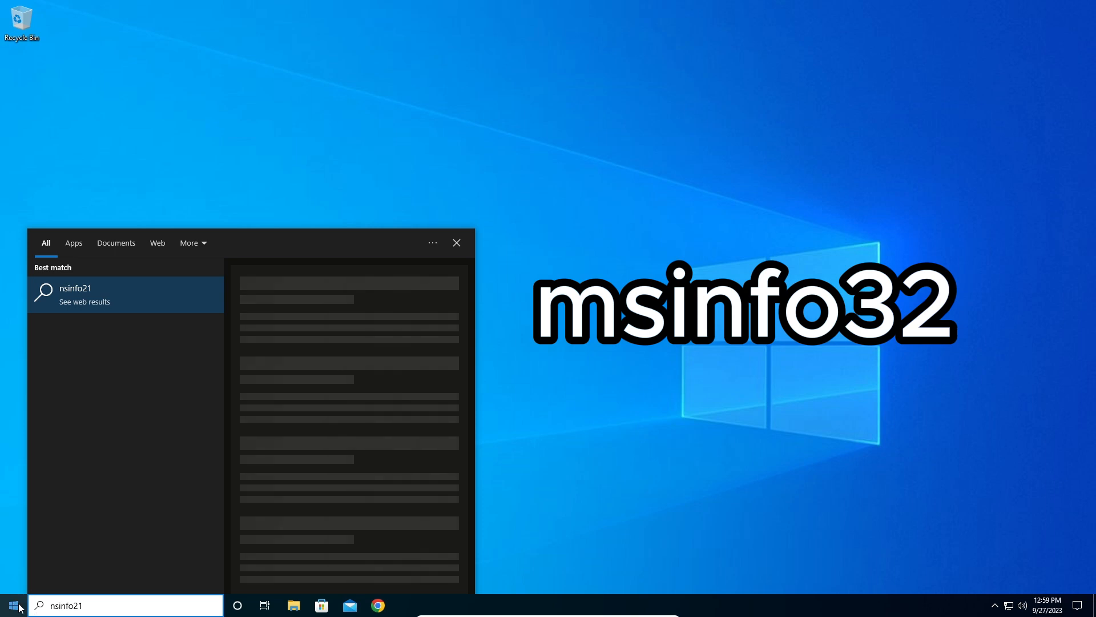
{"action": "left_click", "coordinate": [18, 609]}
Search Windows for msinfo32 and open System Information.
{"action": "left_click", "coordinate": [19, 608]}
{"action": "type", "text": "ms"}
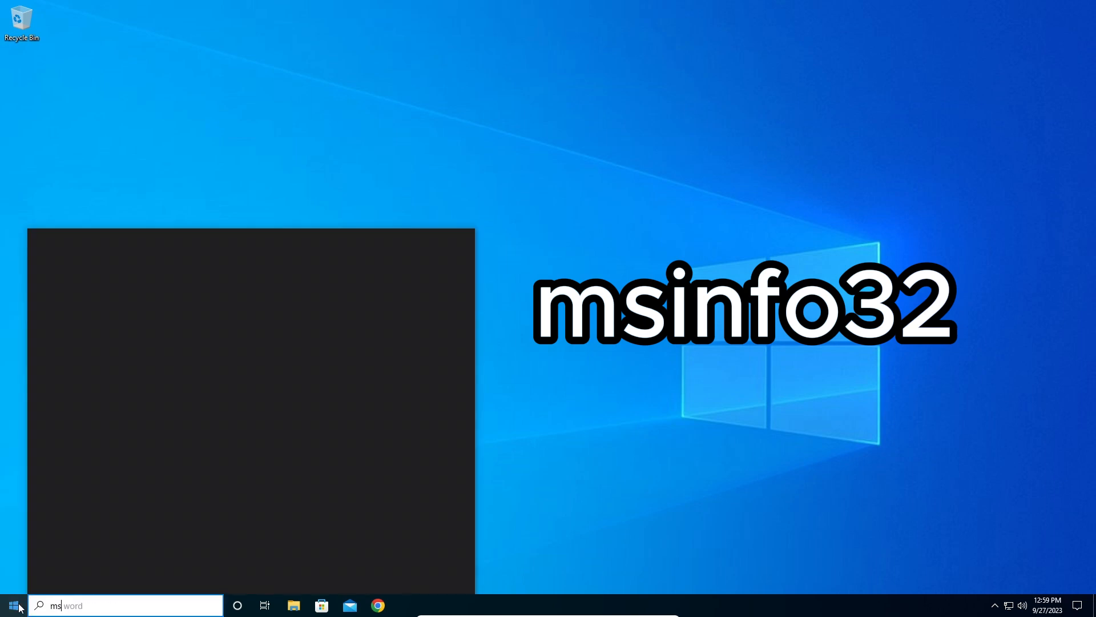
{"action": "type", "text": "info"}
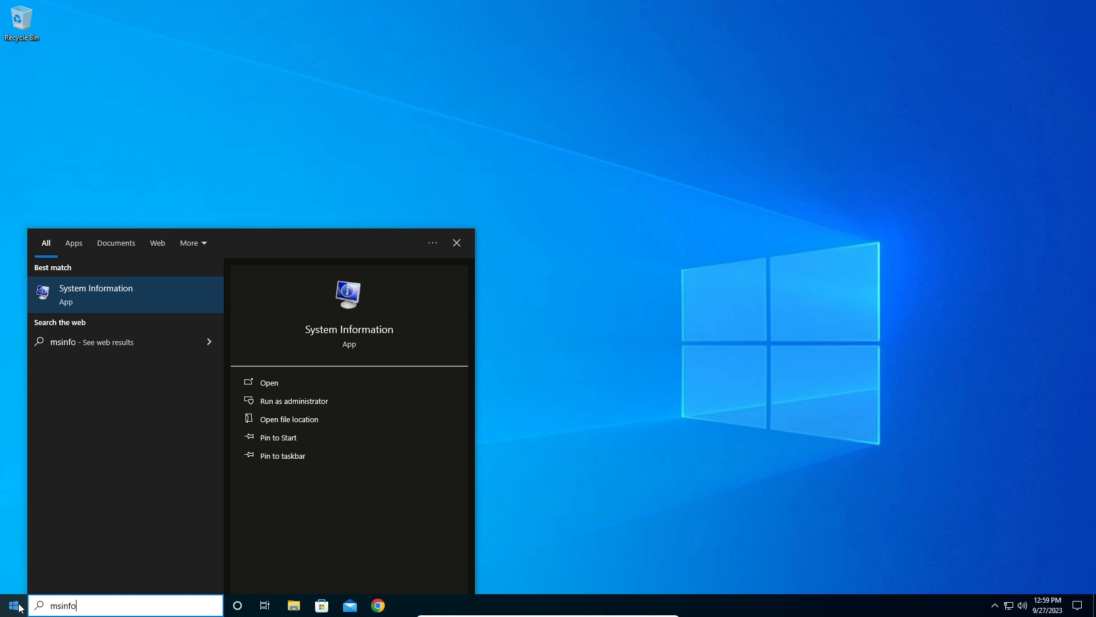
{"action": "type", "text": "32"}
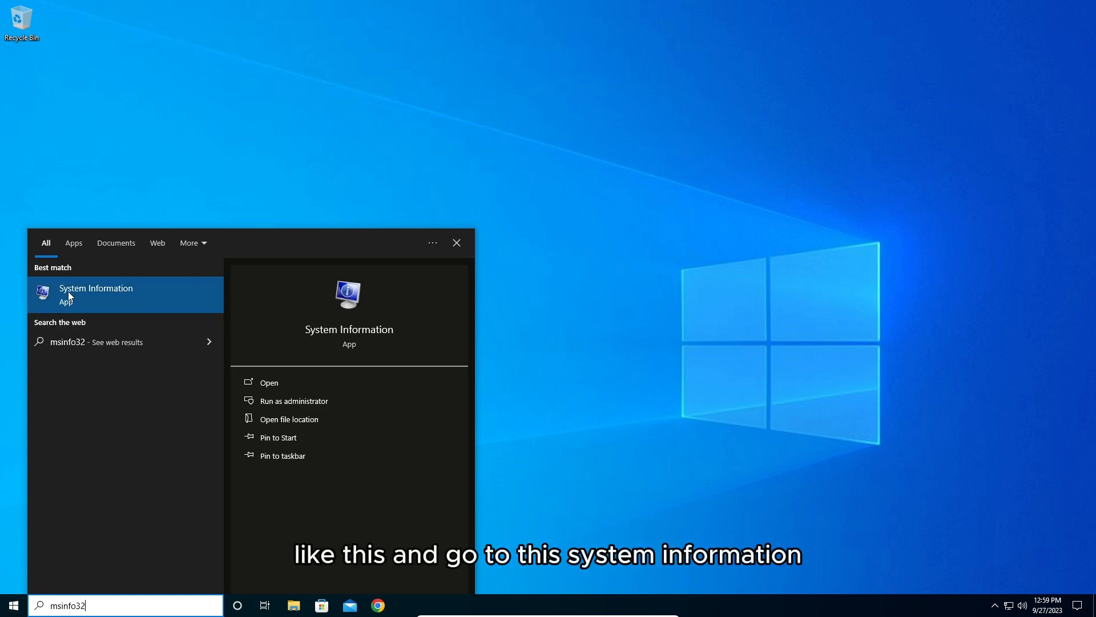
{"action": "left_click", "coordinate": [145, 295]}
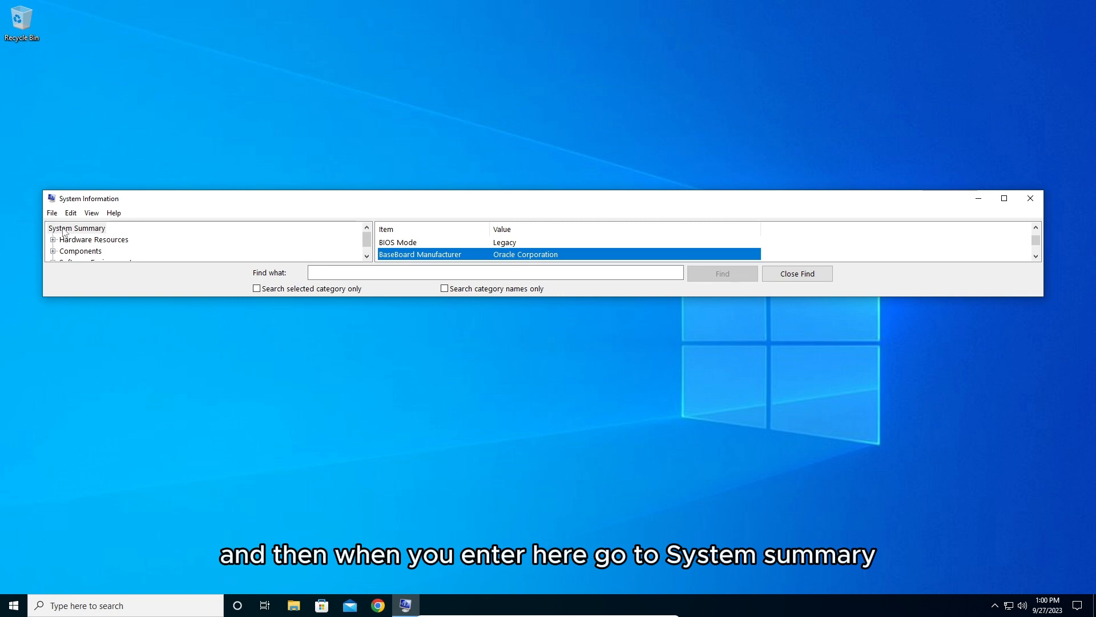
Look up the BaseBoard Manufacturer in the System Summary and close System Information.
{"action": "left_click", "coordinate": [63, 229]}
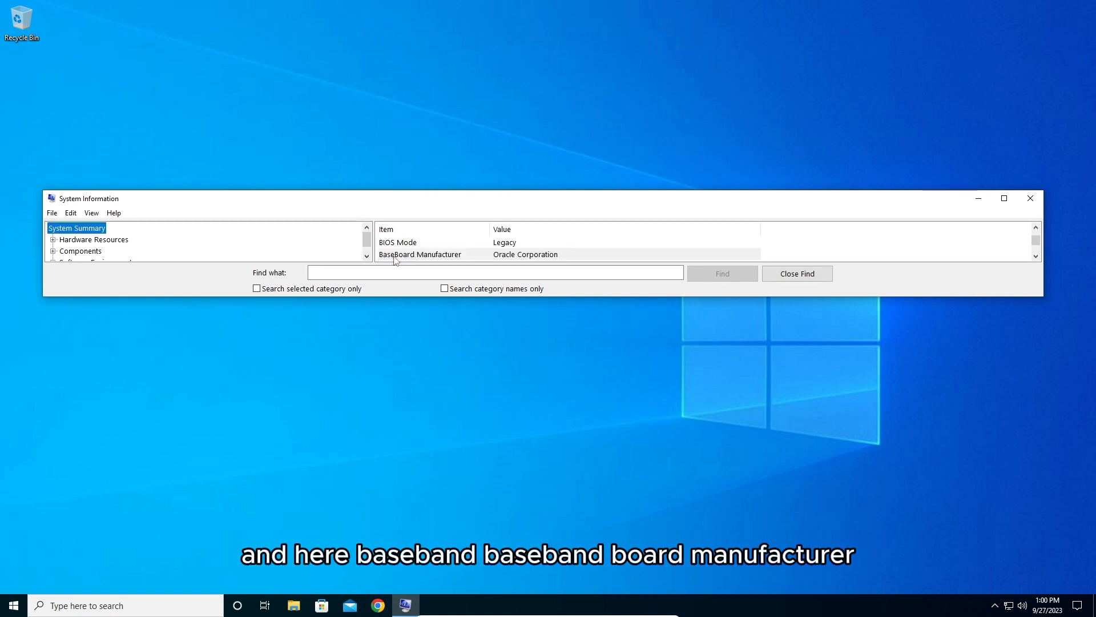
{"action": "left_click", "coordinate": [466, 257]}
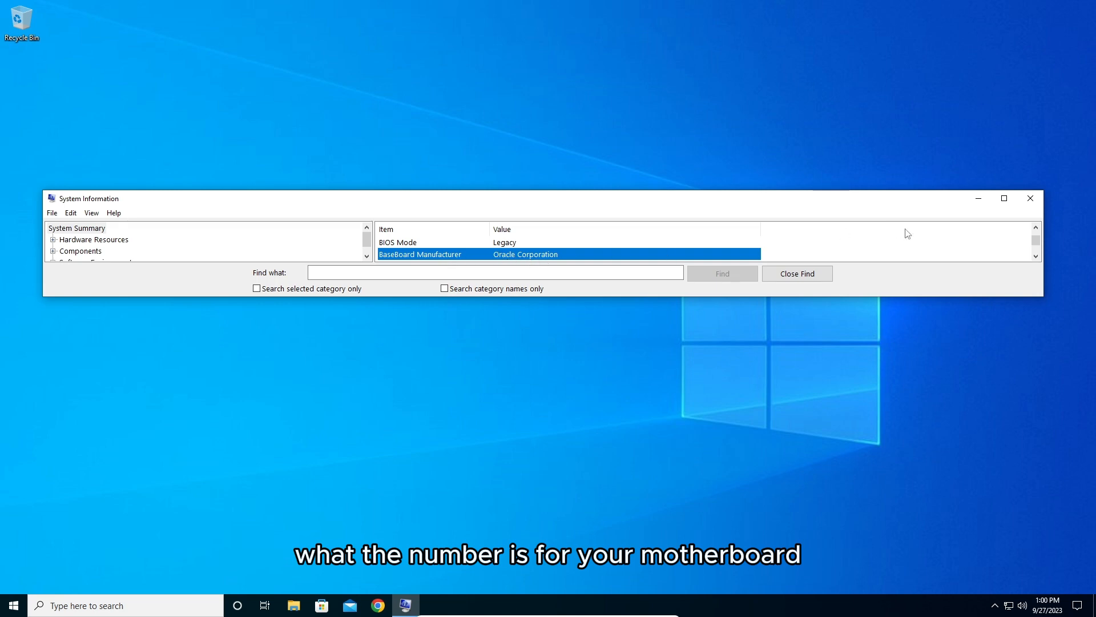
{"action": "left_click", "coordinate": [1031, 199]}
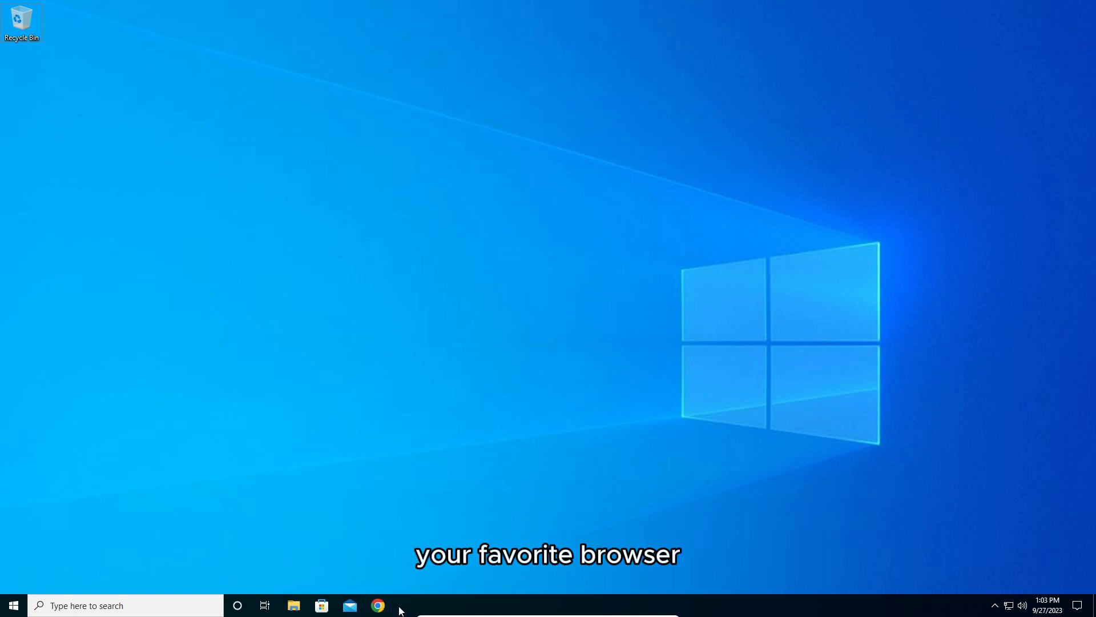
Switch to Chrome, search Google for the motherboard model H81M-HG4 R4.0 and open its ASRock product page.
{"action": "left_click", "coordinate": [378, 606]}
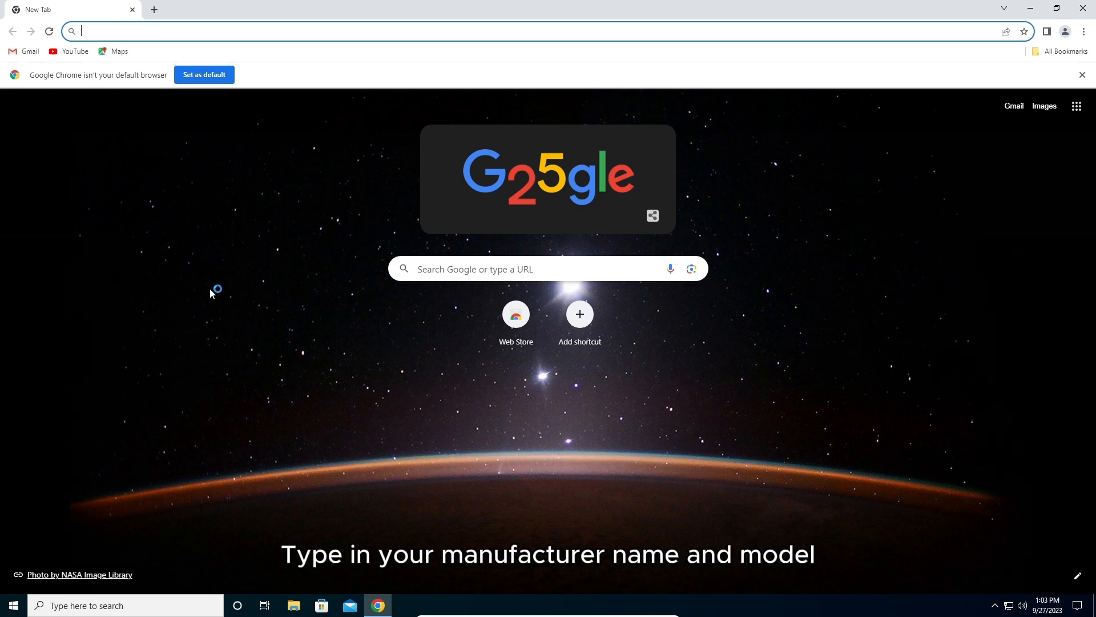
{"action": "type", "text": "H81M-HG4 R4.0"}
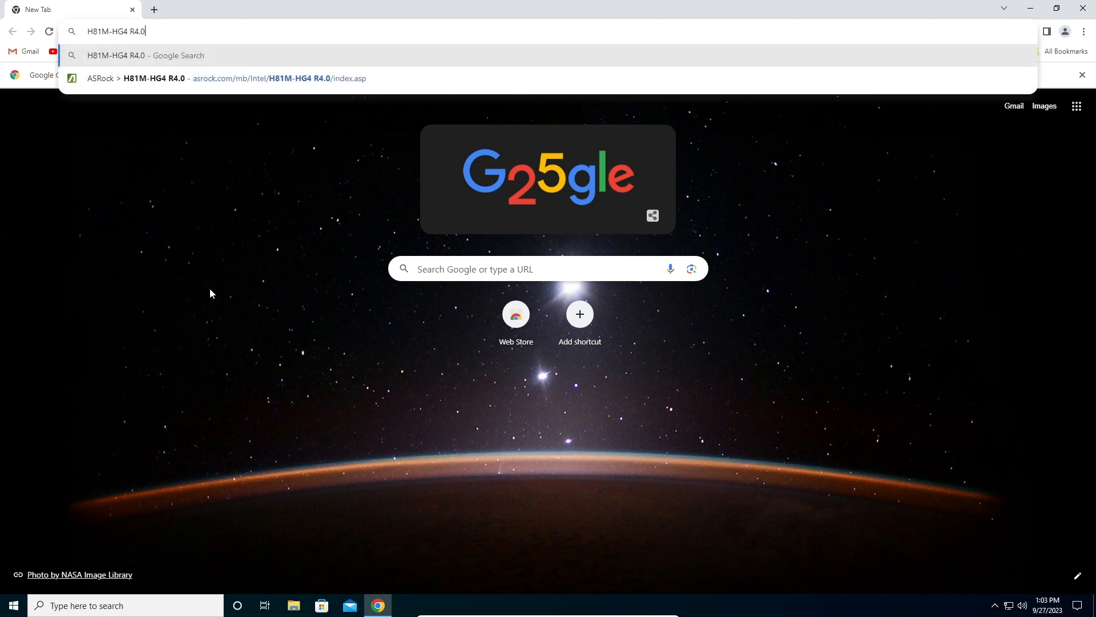
{"action": "key", "text": "Return"}
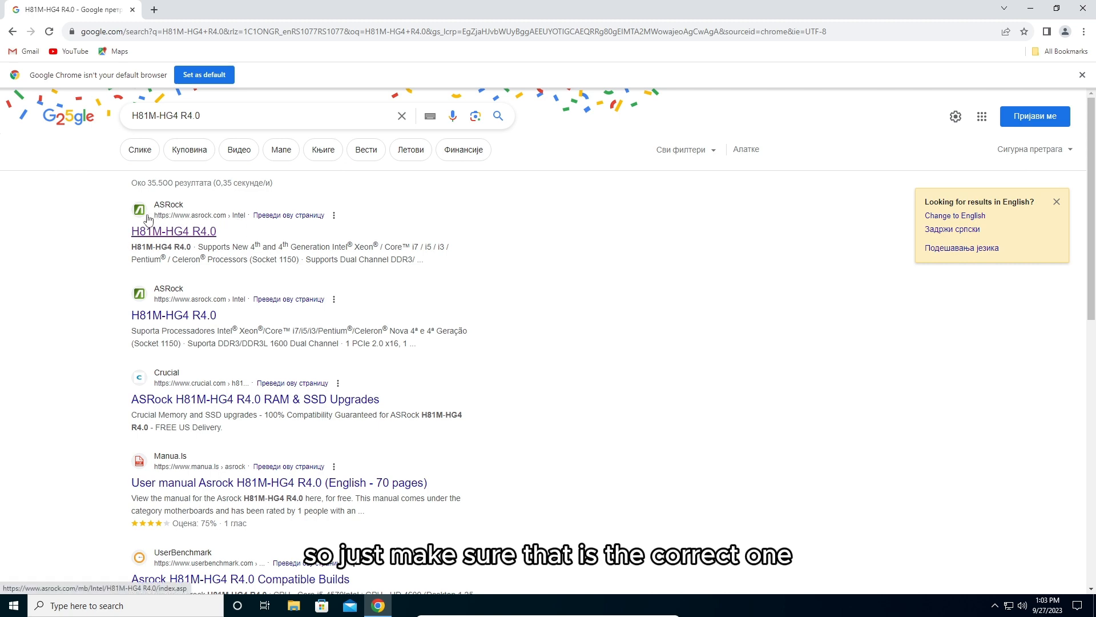
{"action": "left_click", "coordinate": [144, 233]}
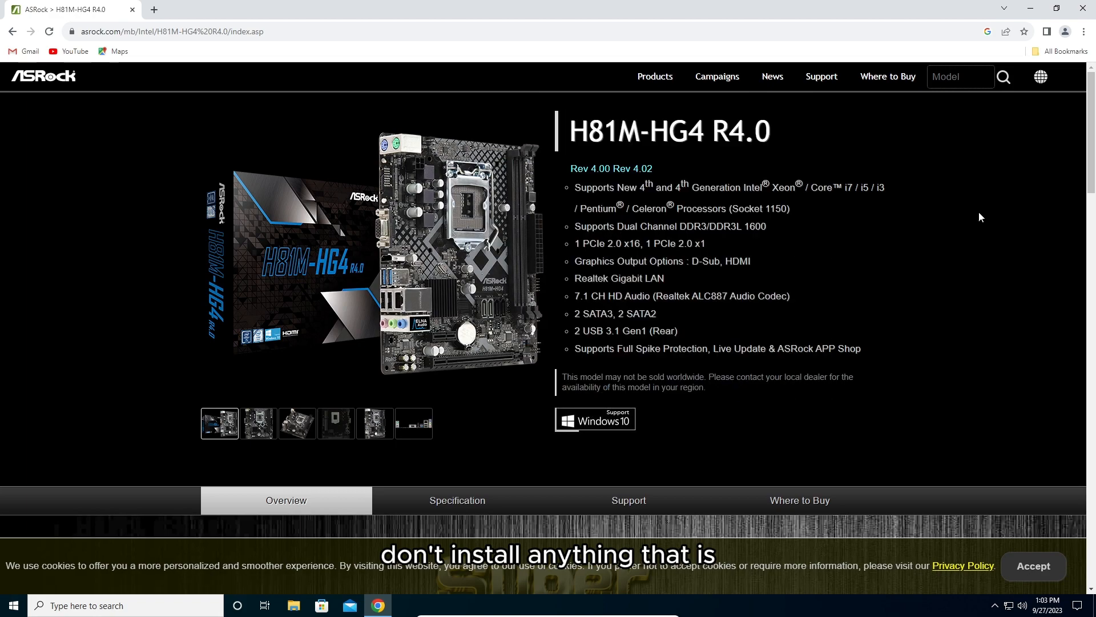
Open the motherboard's support downloads and set the operating system to Windows 10 64bit.
{"action": "scroll", "coordinate": [1091, 142], "scroll_direction": "down", "scroll_amount": 5}
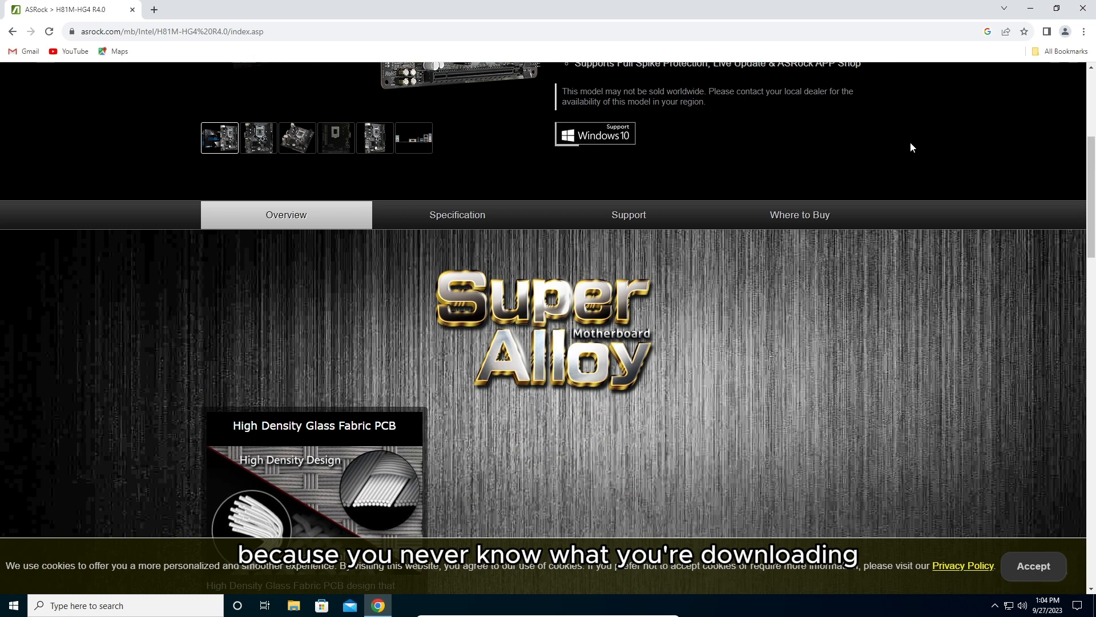
{"action": "left_click", "coordinate": [652, 218]}
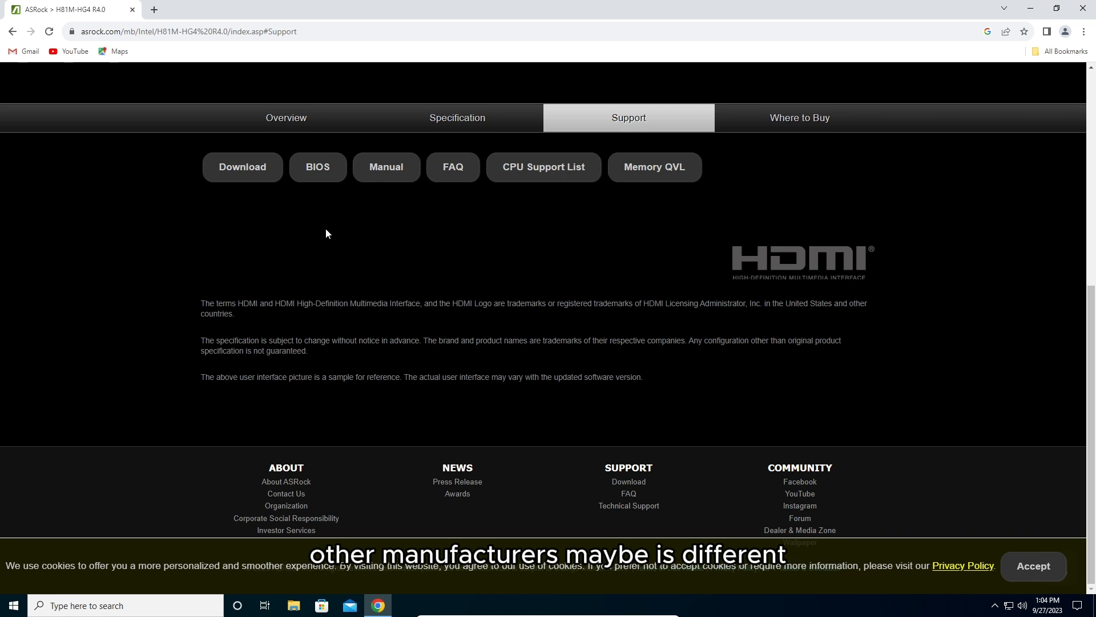
{"action": "left_click", "coordinate": [243, 168]}
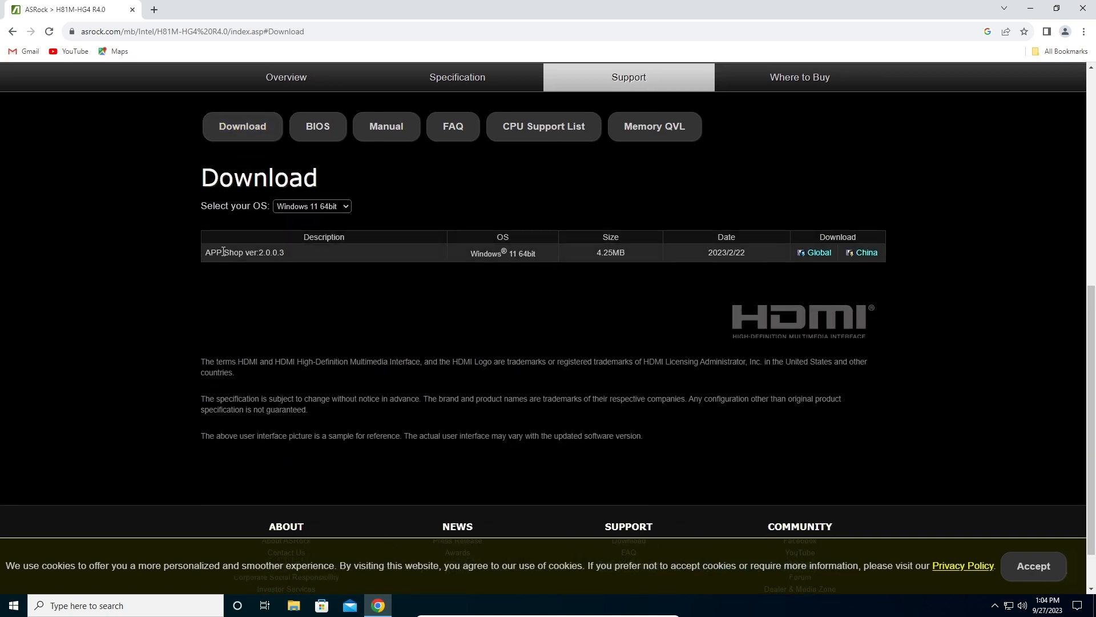
{"action": "left_click", "coordinate": [322, 207]}
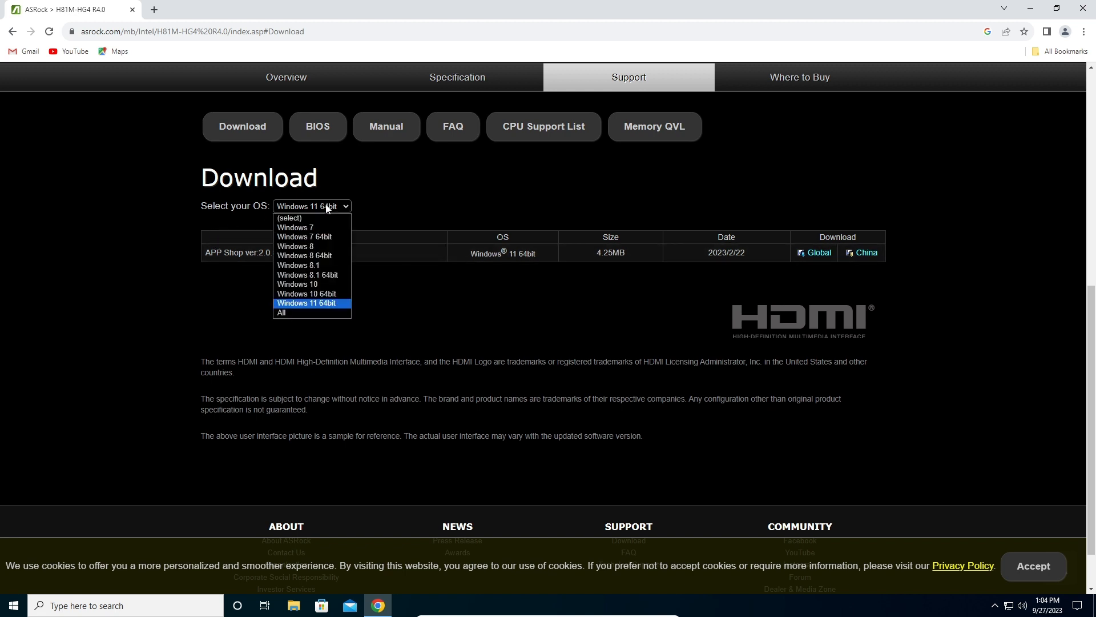
{"action": "left_click", "coordinate": [334, 294]}
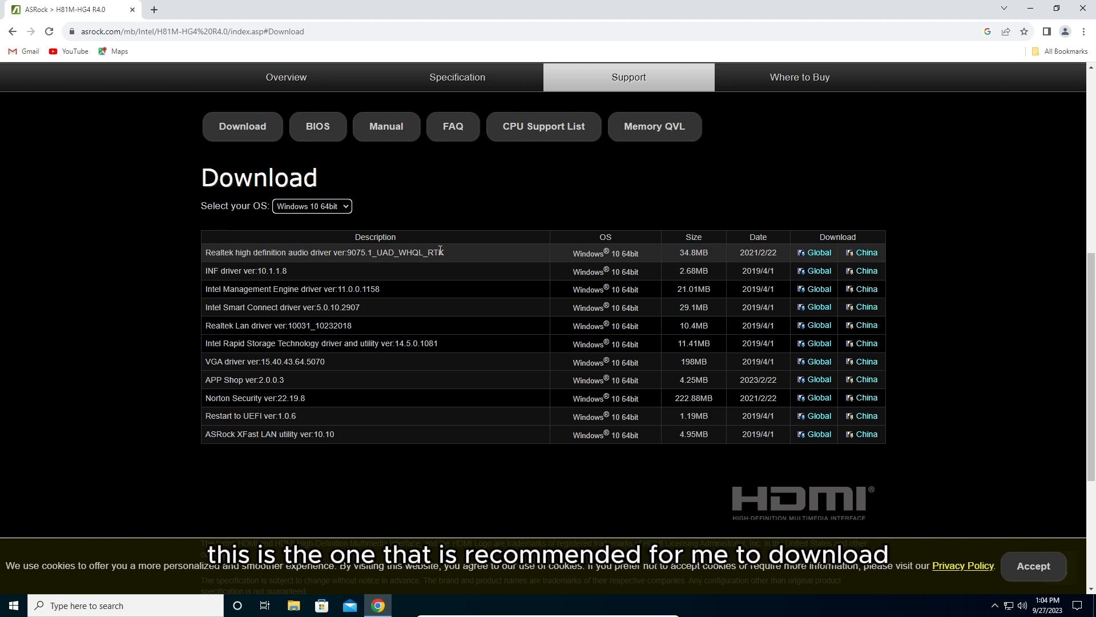
Download the Realtek high definition audio driver ver:9075.1_UAD_WHQL_RTK from the Global source and open the folder inside its archive.
{"action": "left_click", "coordinate": [813, 255]}
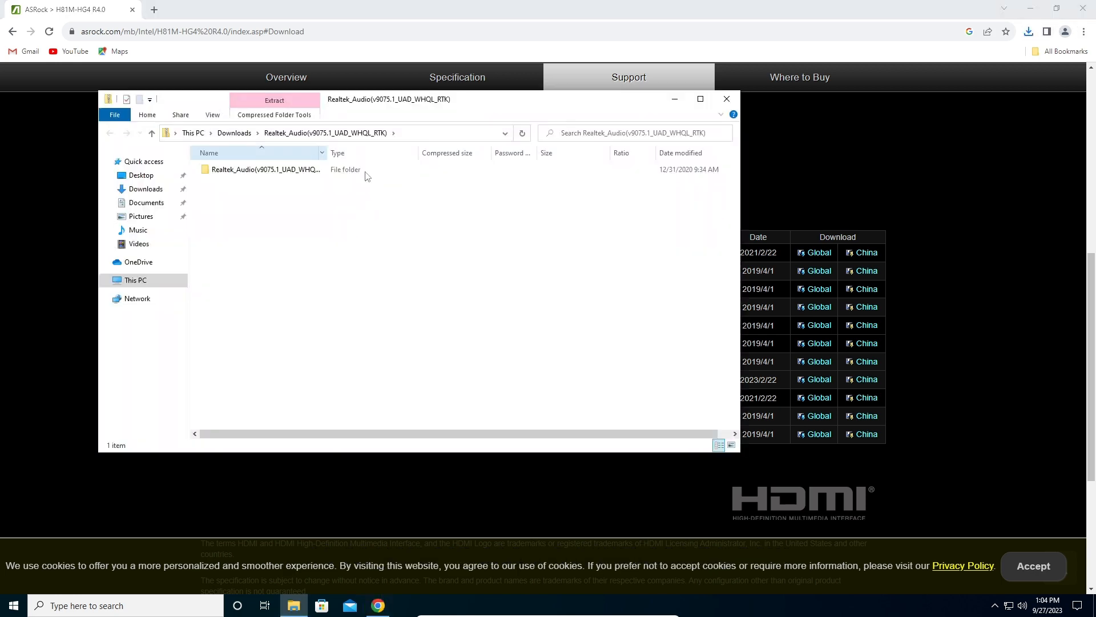
{"action": "left_click", "coordinate": [324, 171]}
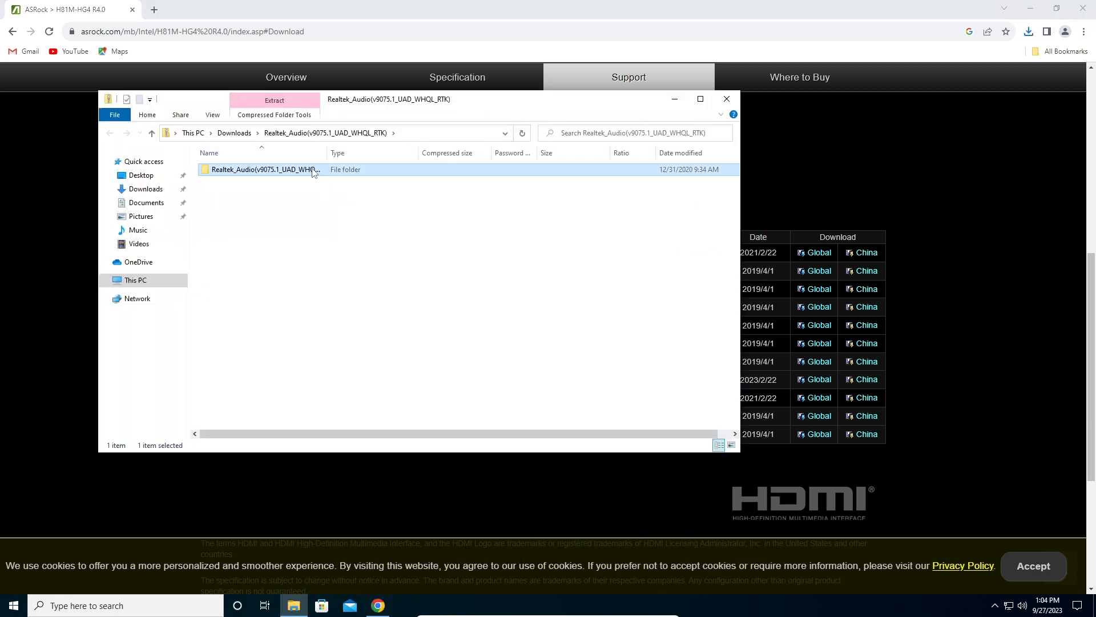
{"action": "double_click", "coordinate": [313, 171]}
Find the Setup application in the Realtek audio driver folder and launch it.
{"action": "scroll", "coordinate": [285, 280], "scroll_direction": "down", "scroll_amount": 5}
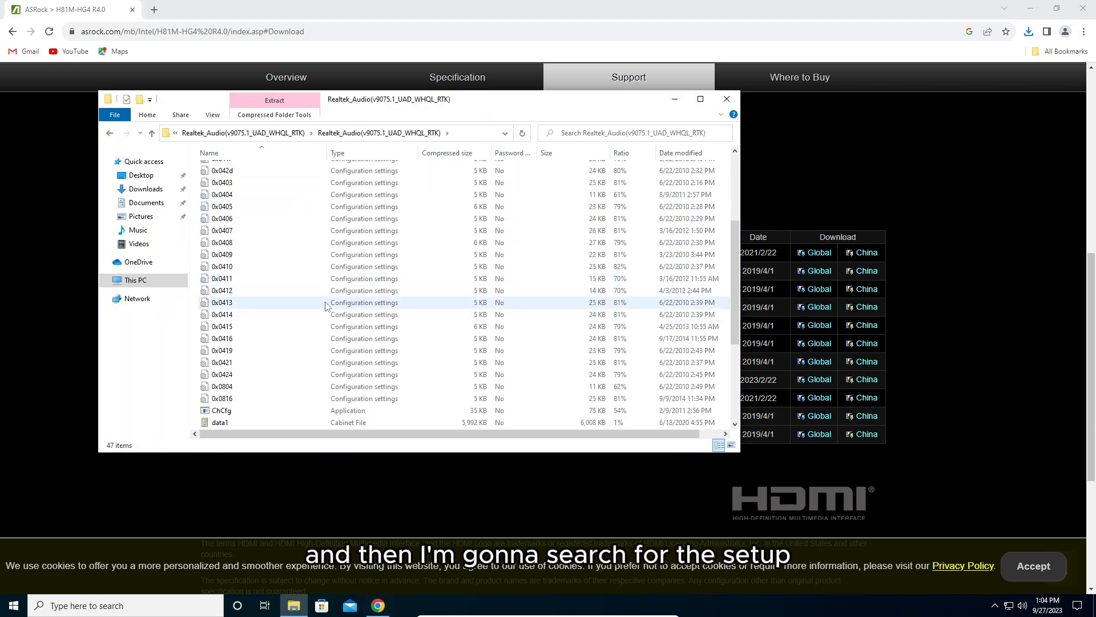
{"action": "left_click_drag", "start_coordinate": [735, 238], "coordinate": [734, 365]}
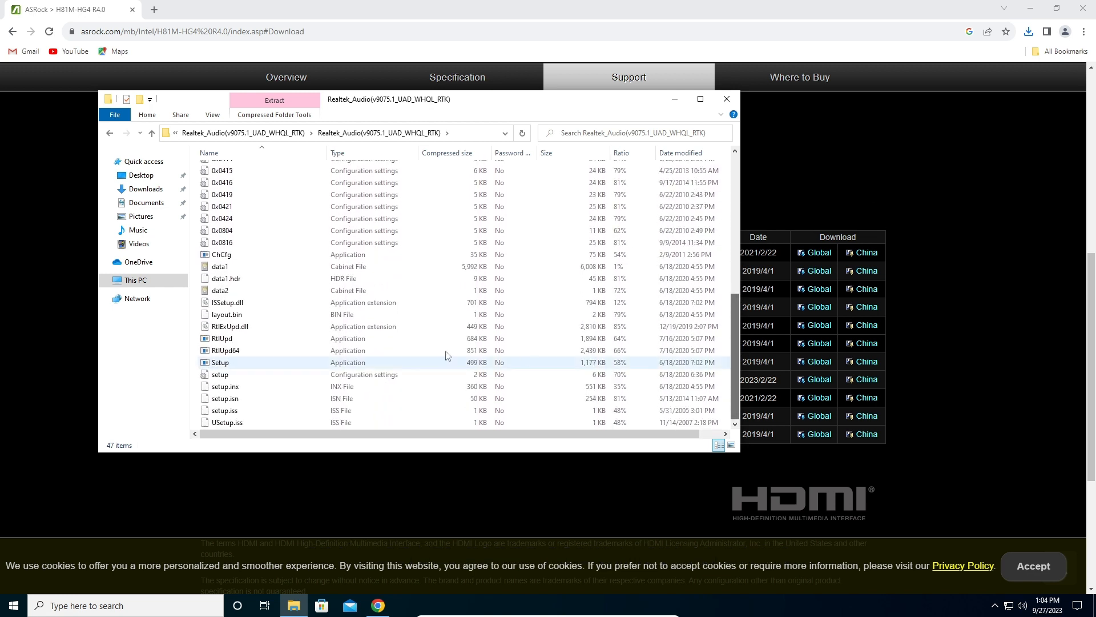
{"action": "left_click", "coordinate": [235, 366]}
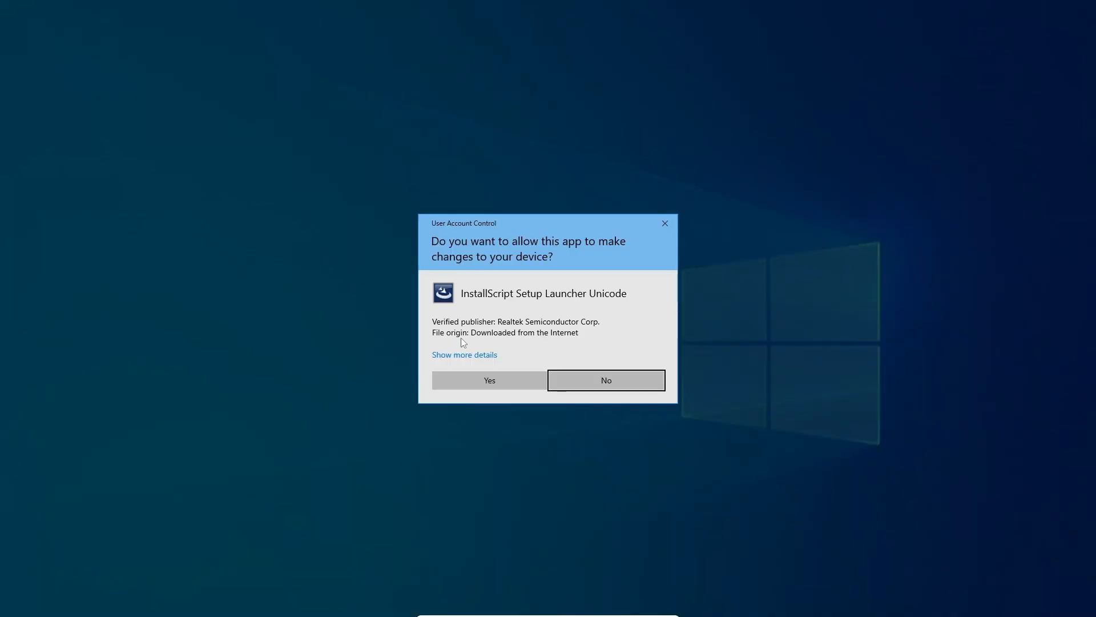
Allow the installer to make changes, install the Realtek Audio Driver and finish with an immediate computer restart.
{"action": "left_click", "coordinate": [512, 384]}
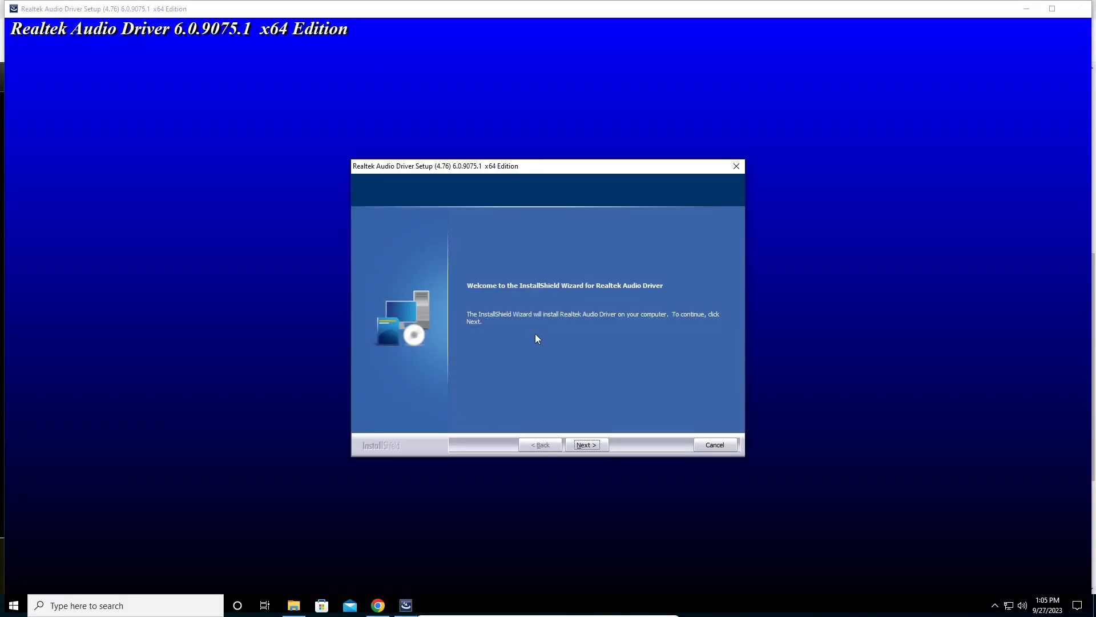
{"action": "left_click", "coordinate": [584, 445]}
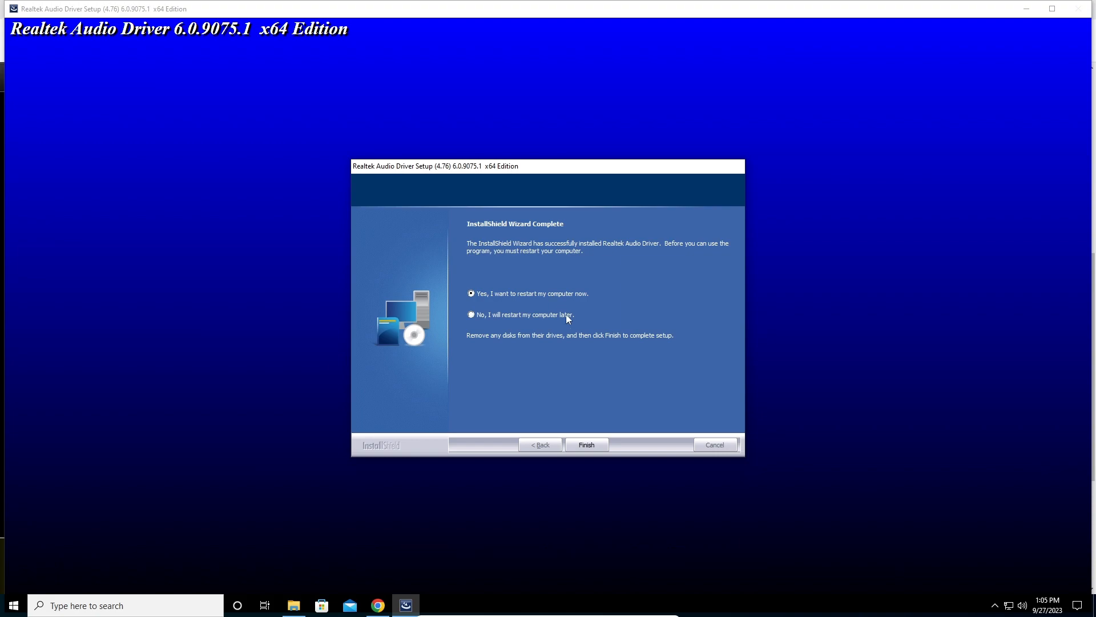
{"action": "left_click", "coordinate": [597, 444]}
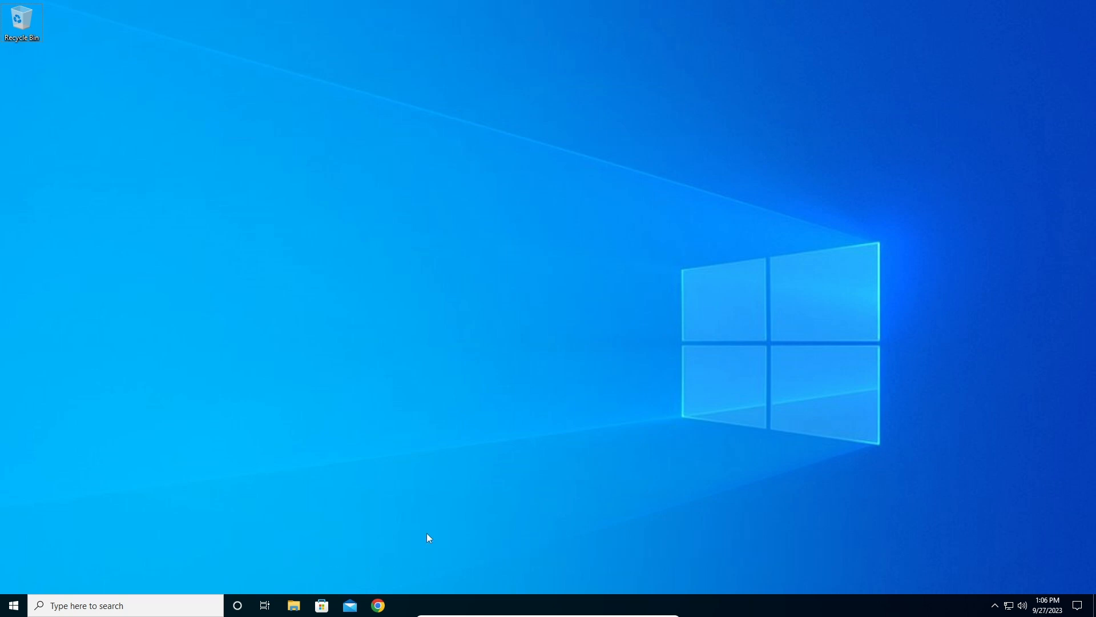
Open Computer Management for This PC from File Explorer and close the File Explorer window.
{"action": "left_click", "coordinate": [295, 606]}
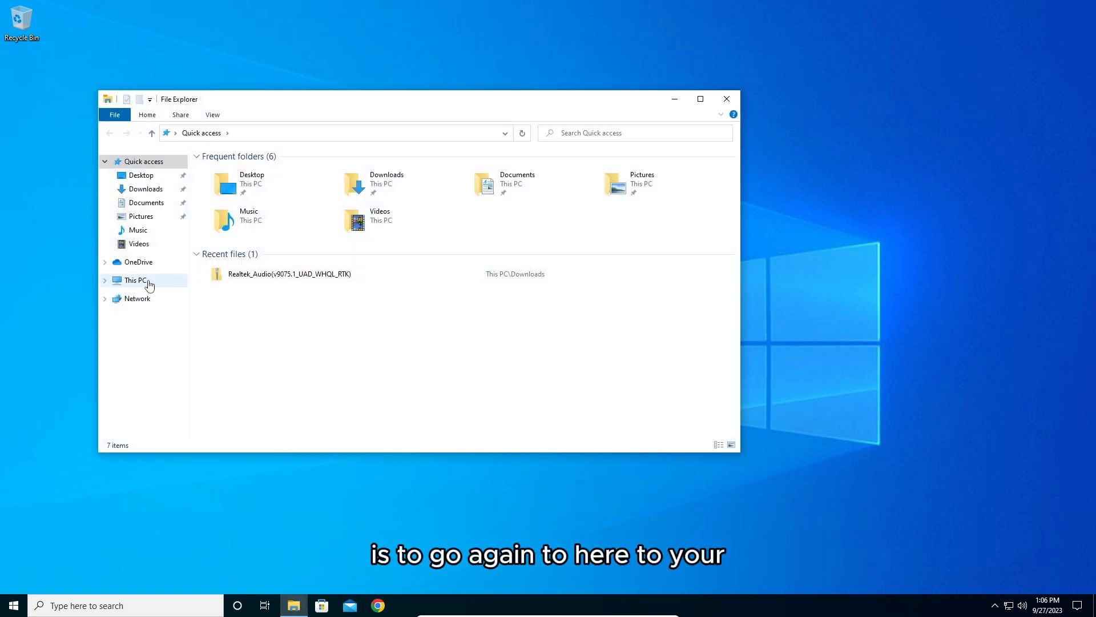
{"action": "left_click", "coordinate": [149, 283]}
{"action": "right_click", "coordinate": [148, 281]}
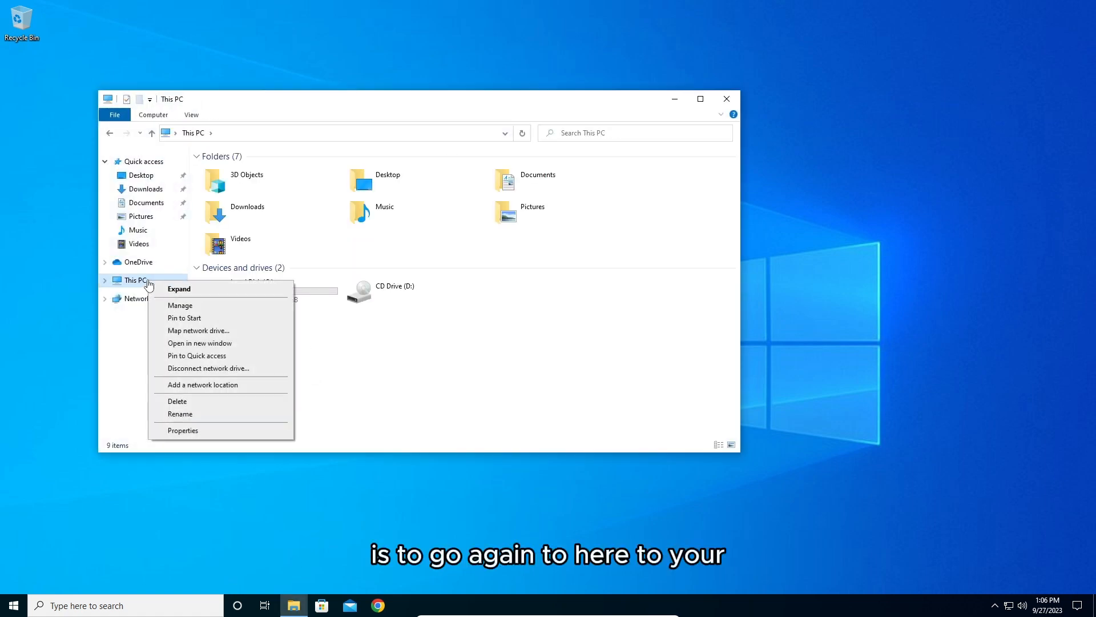
{"action": "left_click", "coordinate": [255, 312]}
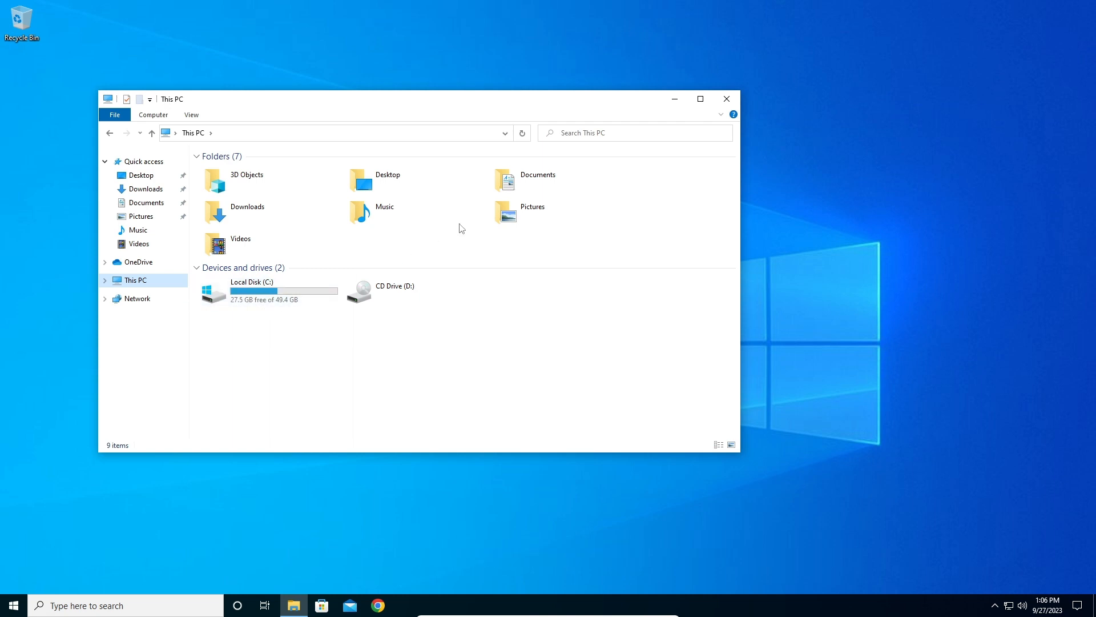
{"action": "left_click", "coordinate": [737, 98]}
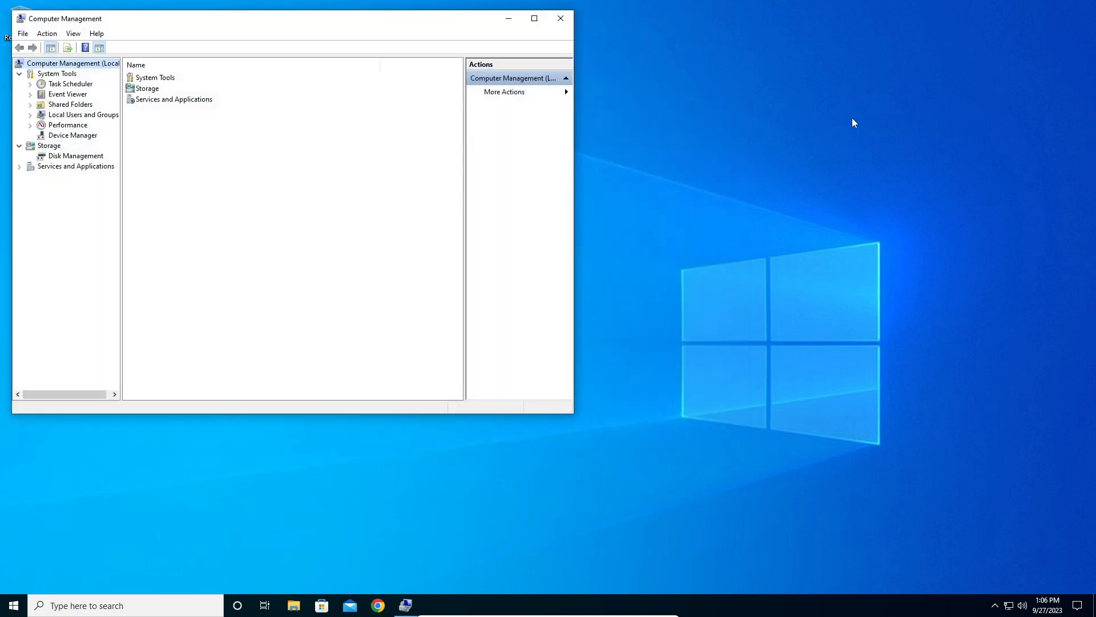
Uninstall the High Definition Audio Device under Sound, video and game controllers in Device Manager and close Computer Management.
{"action": "left_click", "coordinate": [97, 135]}
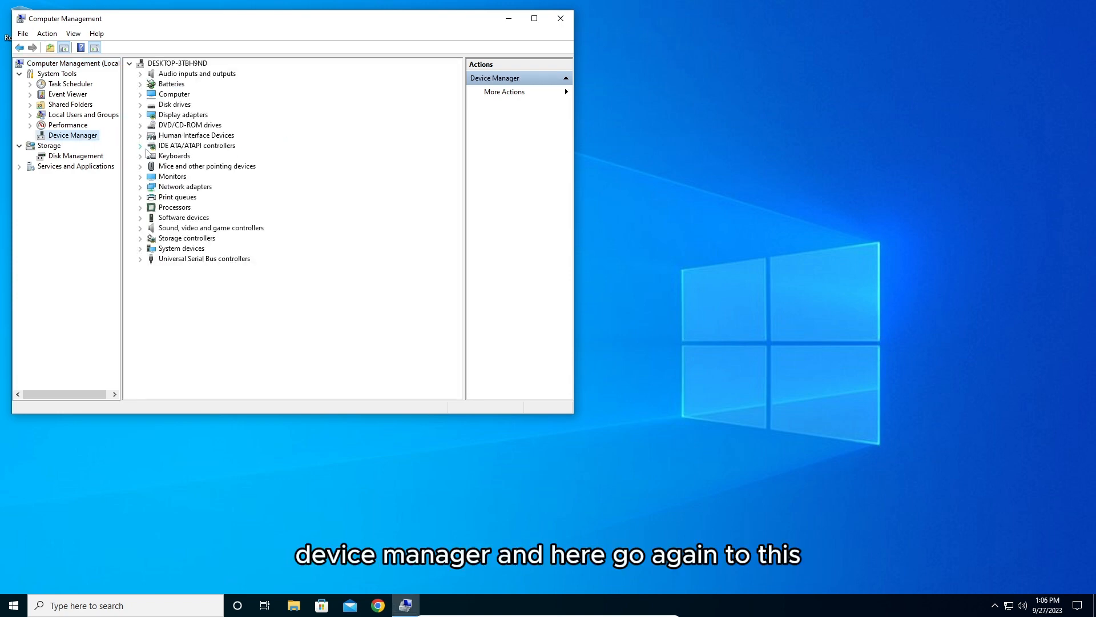
{"action": "left_click", "coordinate": [140, 228]}
{"action": "left_click", "coordinate": [193, 238]}
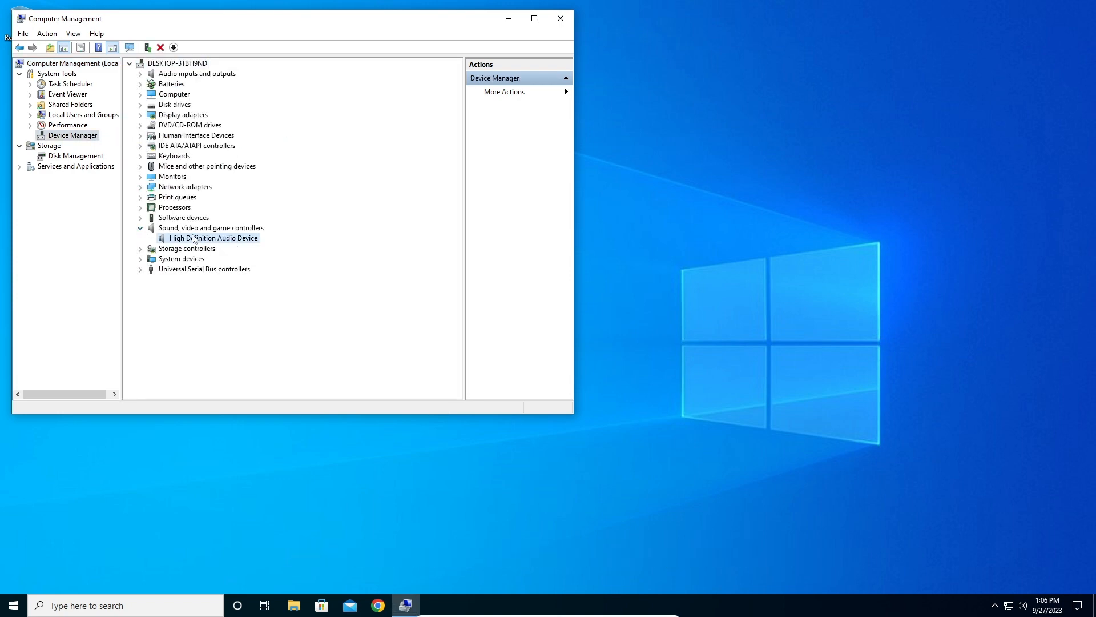
{"action": "right_click", "coordinate": [190, 240]}
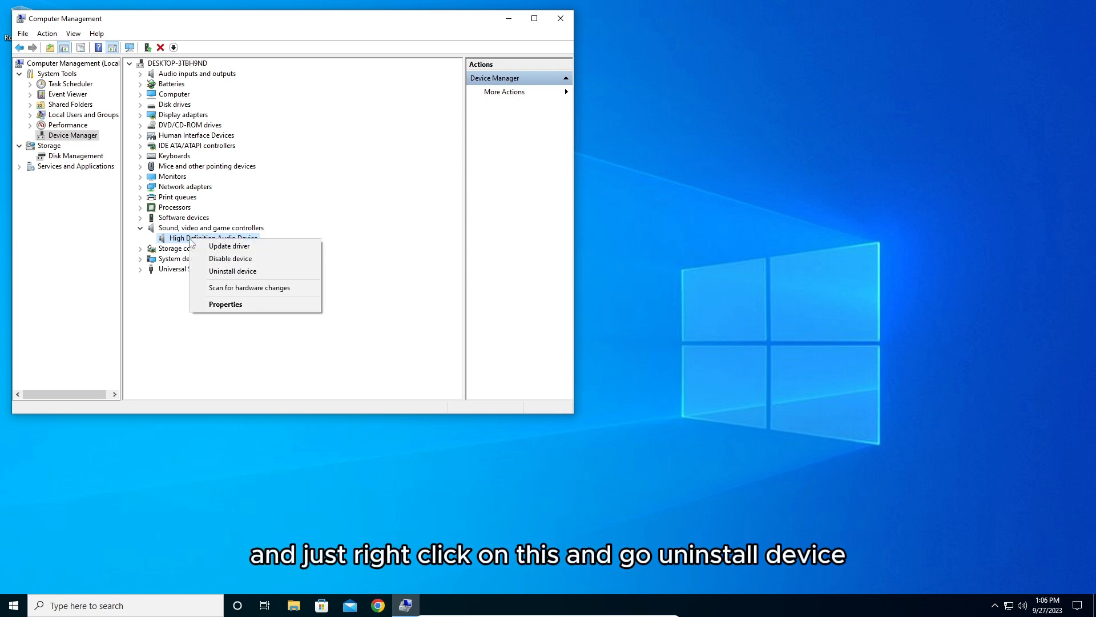
{"action": "left_click", "coordinate": [263, 272]}
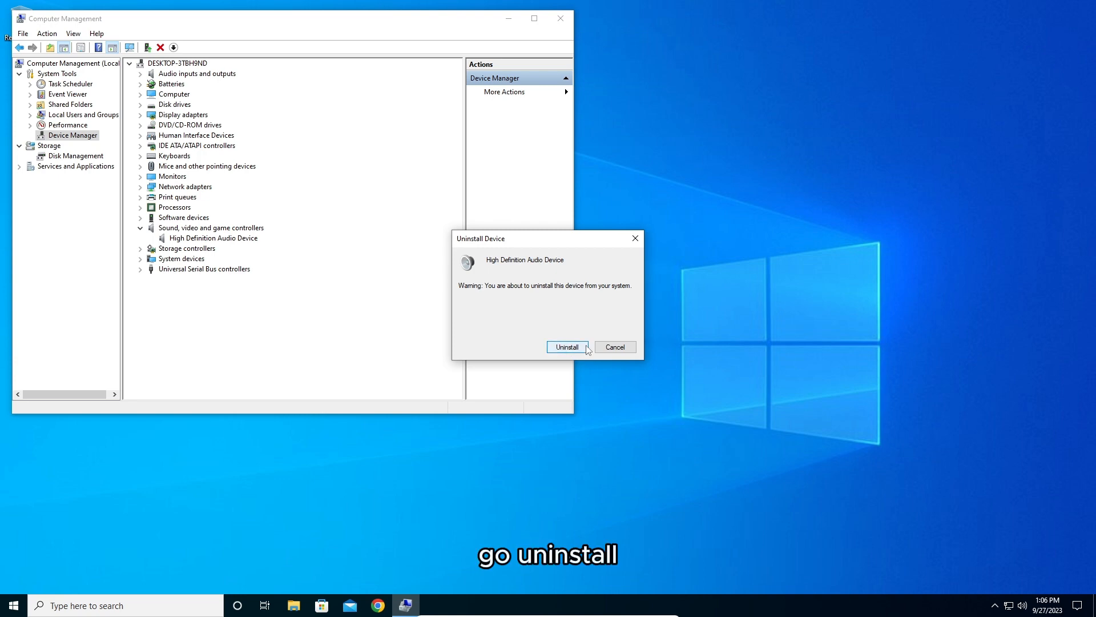
{"action": "left_click", "coordinate": [587, 348]}
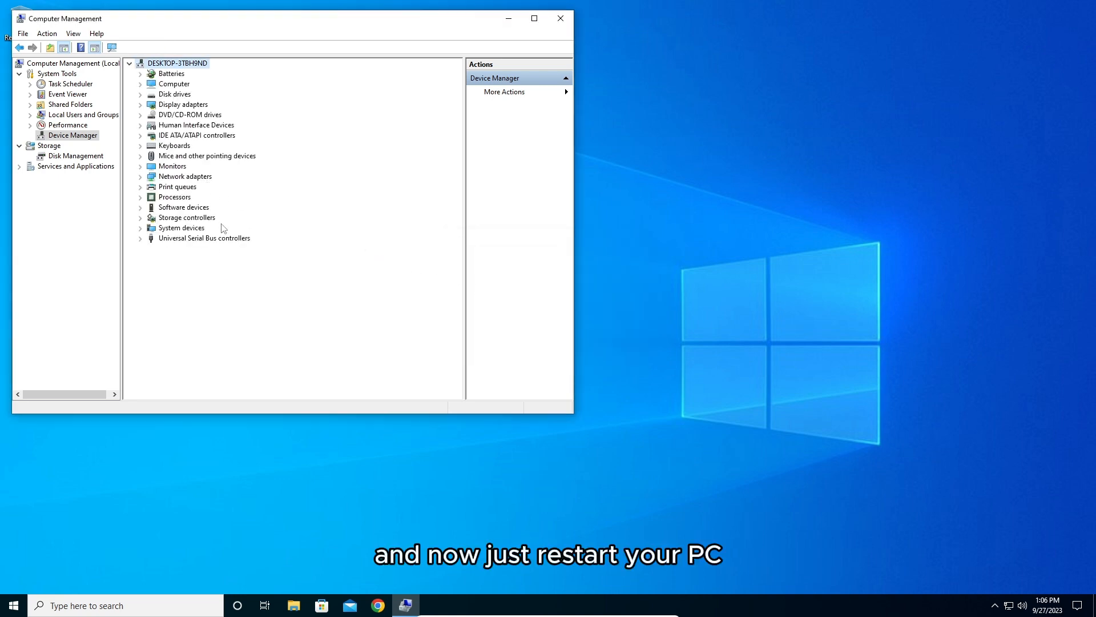
{"action": "left_click", "coordinate": [562, 18]}
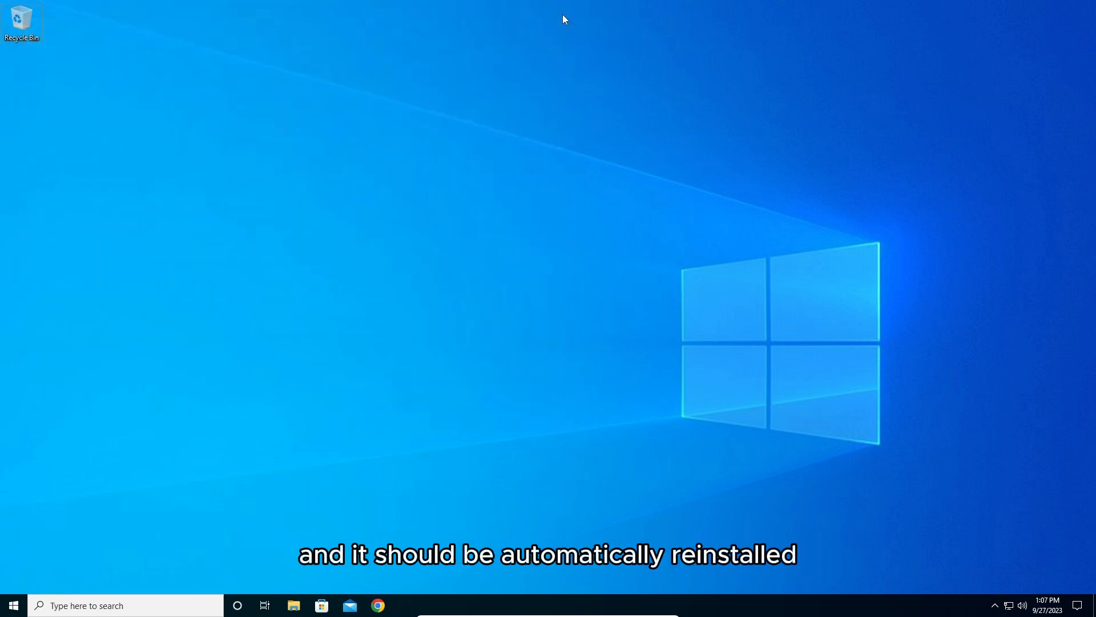